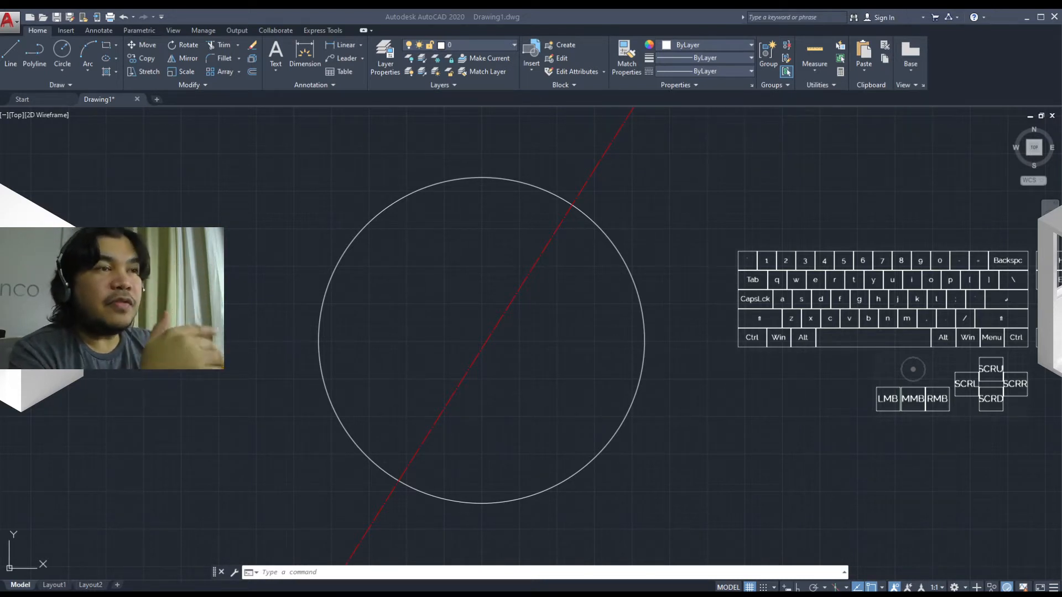
left_click(464, 452)
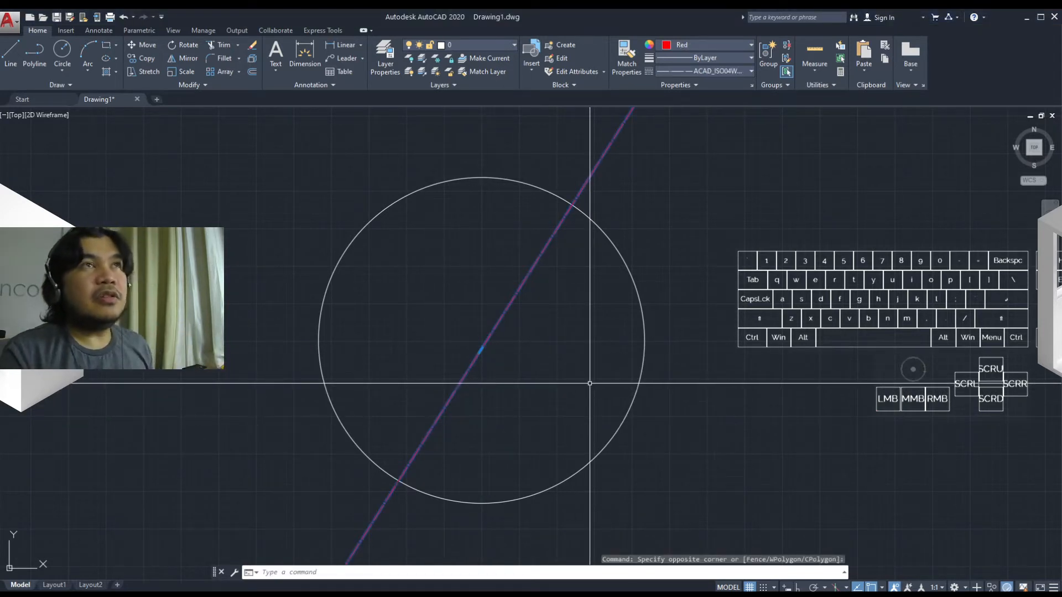
key("Escape")
left_click(657, 424)
left_click(595, 374)
key("Escape")
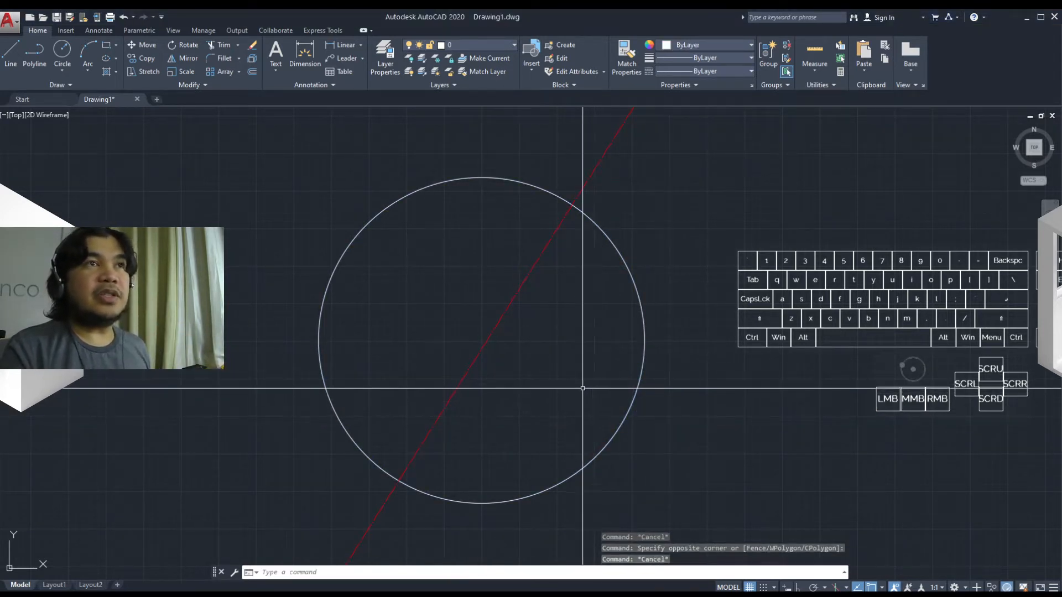
middle_click_drag(563, 402, 586, 402)
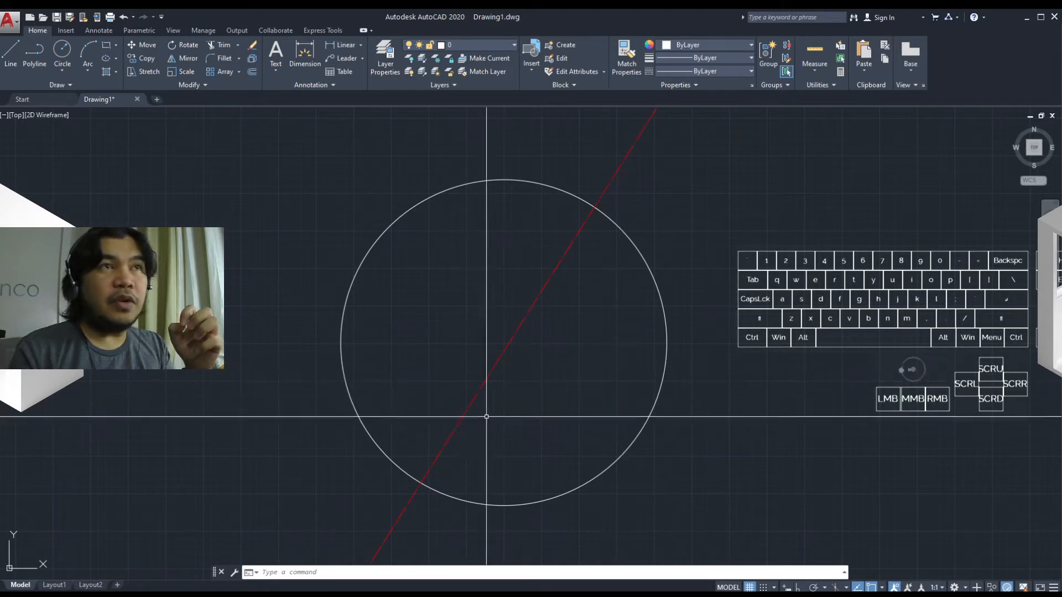
left_click(483, 384)
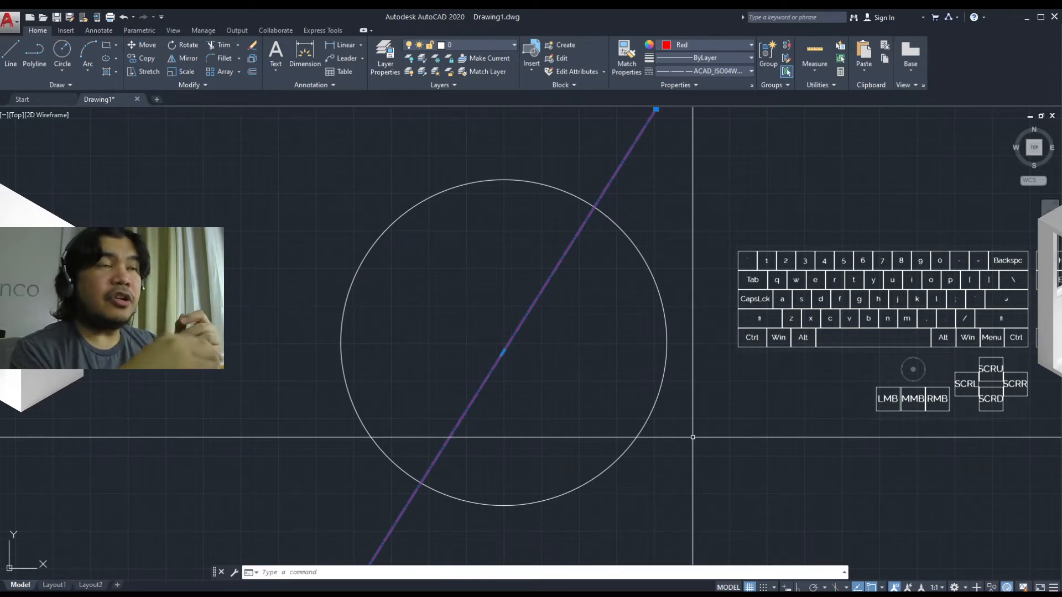
key("Escape")
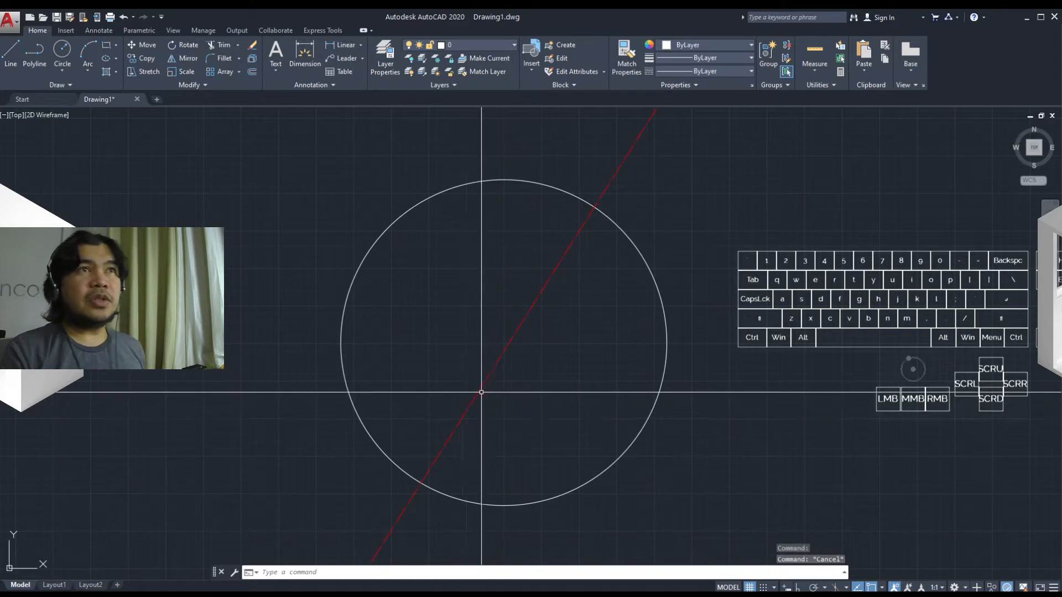
Step: Match the white circle's properties to the red dashed line with Match Properties
left_click(483, 381)
mouse_move(573, 445)
middle_mouse_down()
mouse_move(561, 448)
mouse_move(586, 448)
mouse_move(572, 446)
mouse_move(573, 429)
mouse_move(589, 432)
middle_mouse_up()
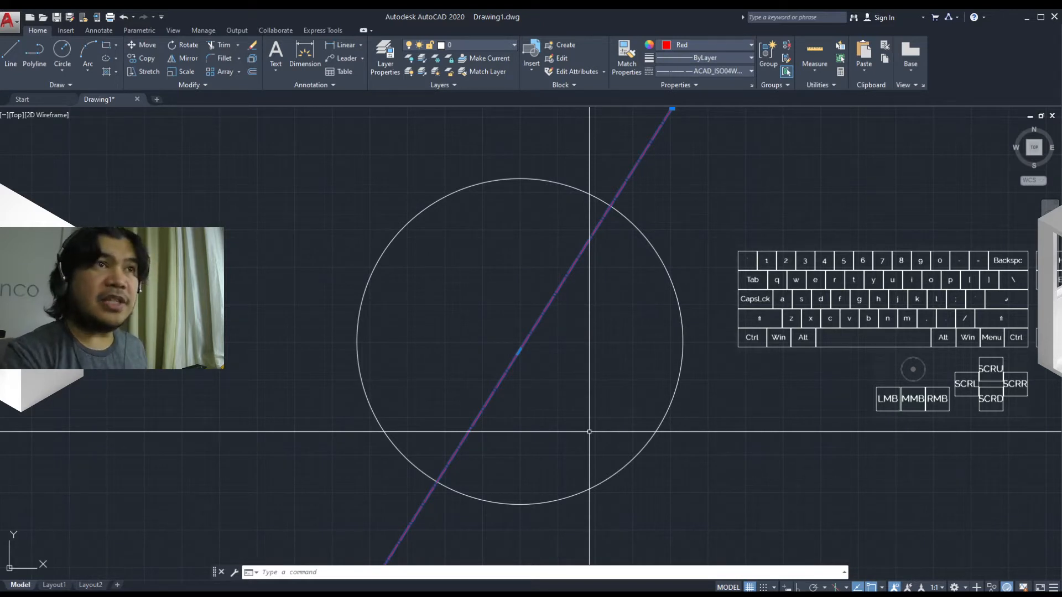
type("ma")
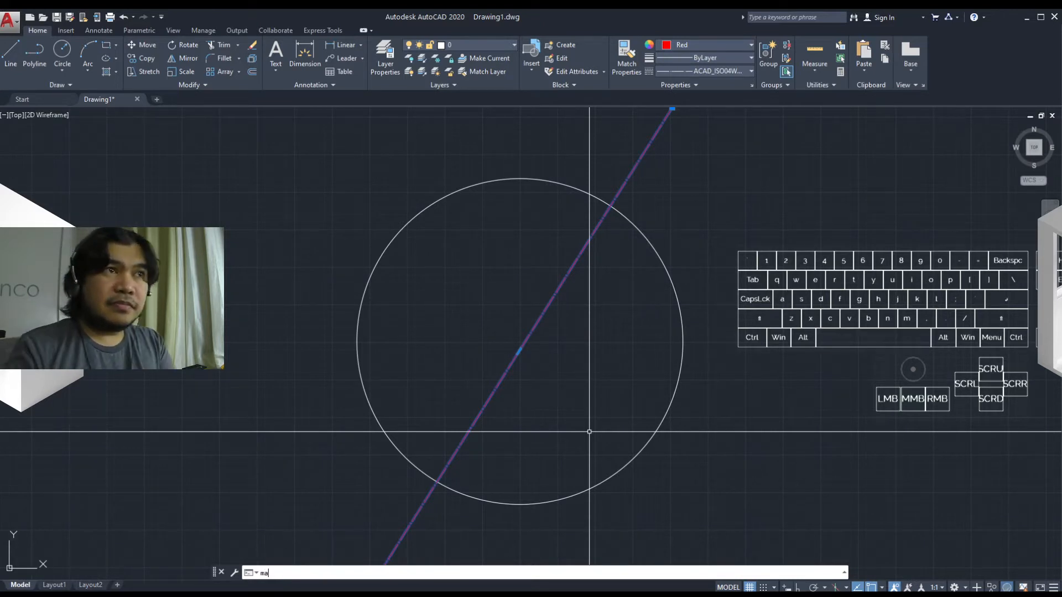
key("Return")
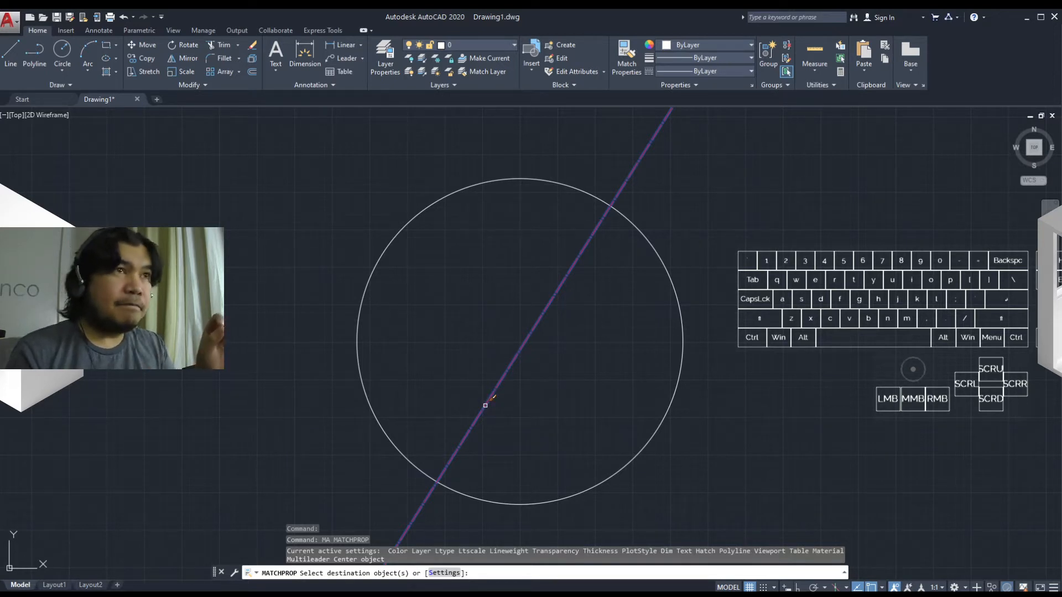
left_click(604, 480)
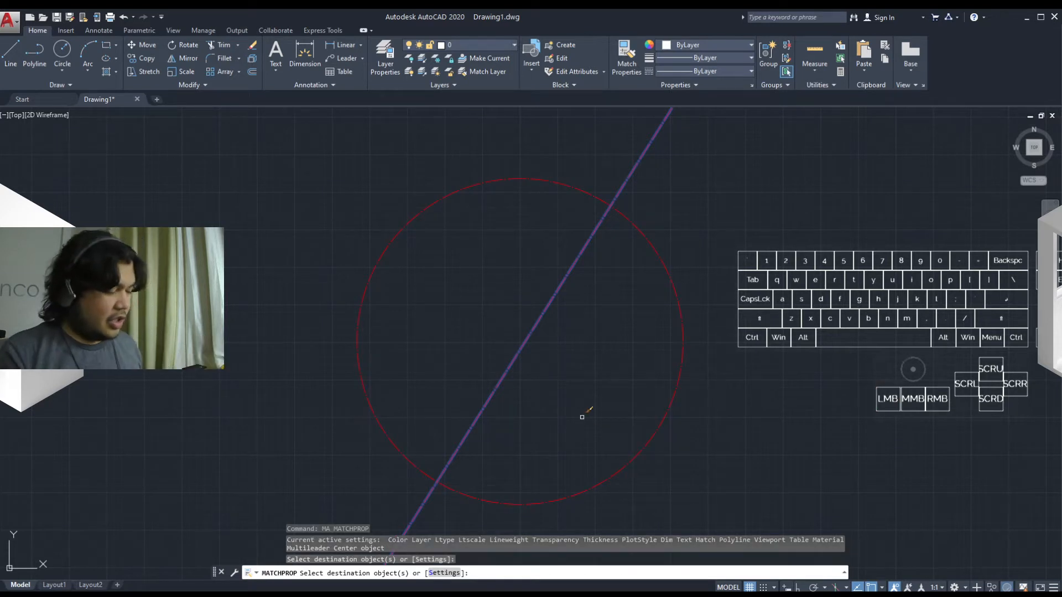
key("space")
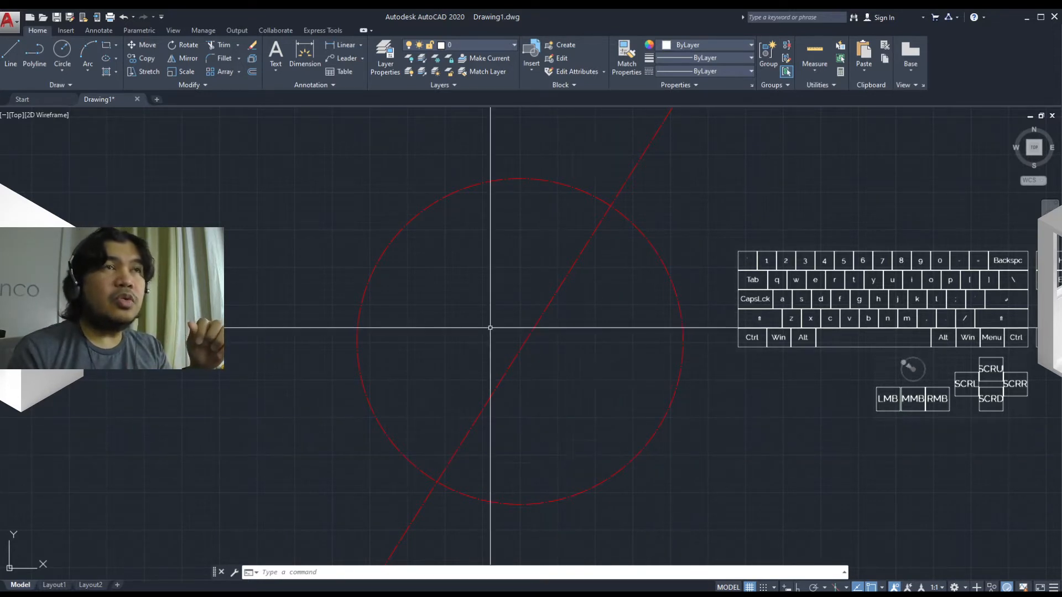
Step: Group the red circle and the diagonal line crossing it into one unnamed group
scroll(573, 427, "down", 2)
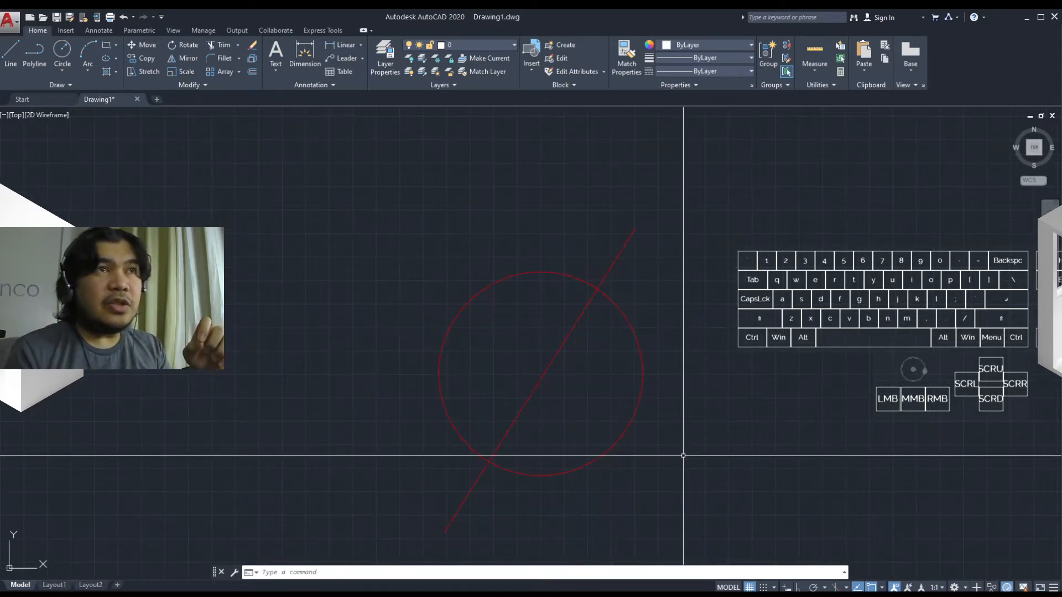
left_click_drag(692, 416, 522, 377)
mouse_move(549, 423)
middle_mouse_down()
mouse_move(583, 392)
mouse_move(551, 404)
middle_mouse_up()
scroll(587, 400, "up", 2)
scroll(557, 405, "down", 2)
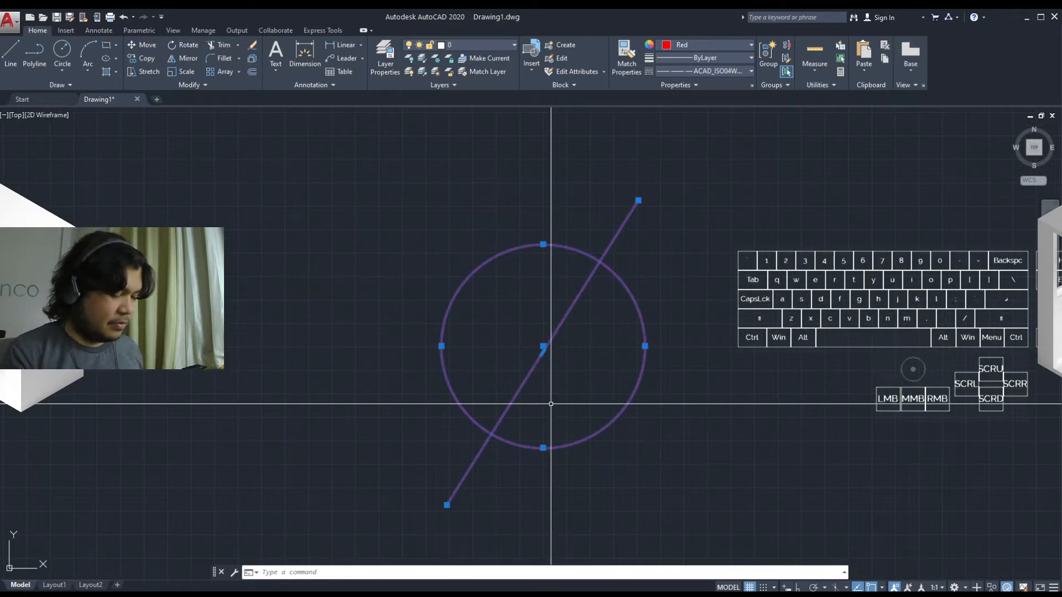
type("group")
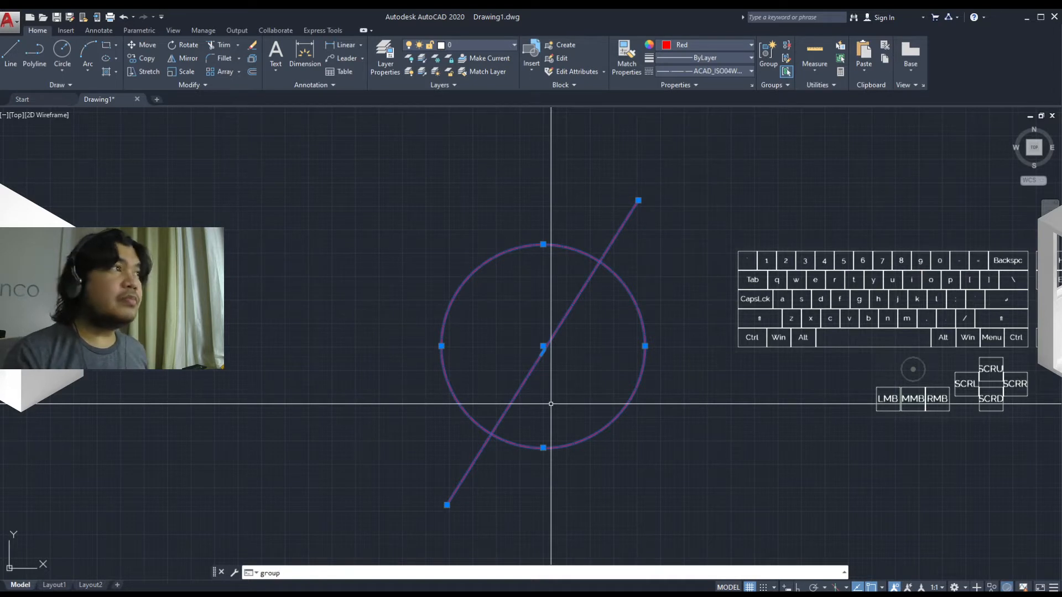
key("Return")
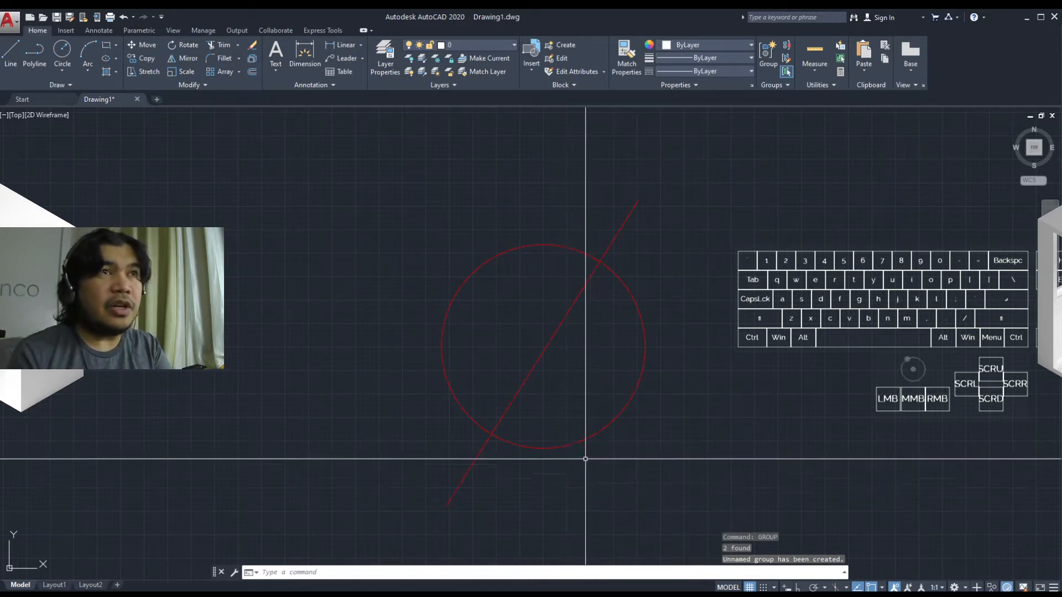
Step: Rotate the circle-and-line group about the circle's centre by about a quarter turn
left_click(572, 443)
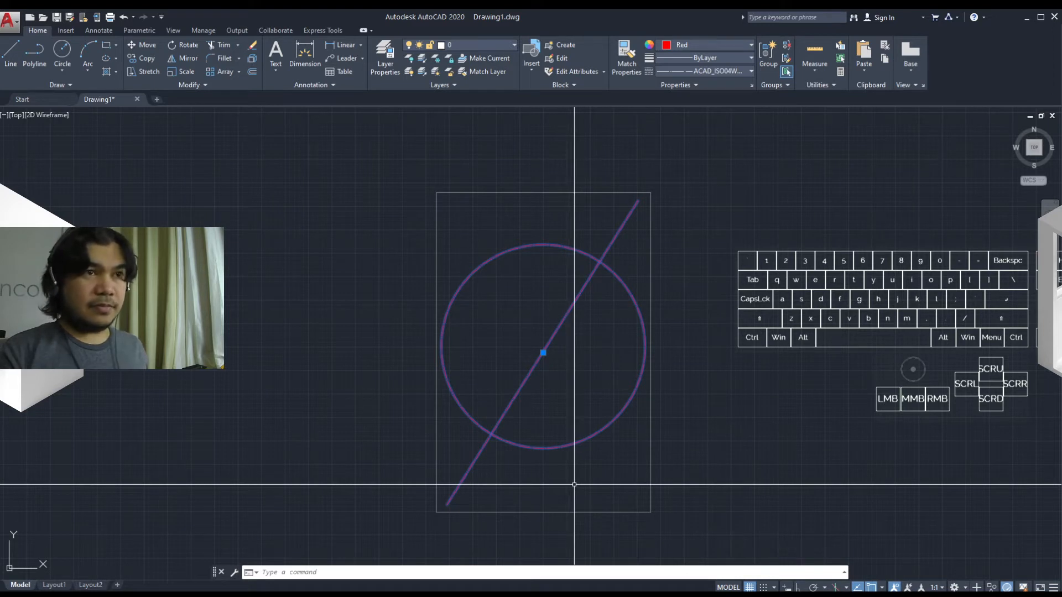
middle_click_drag(559, 484, 538, 481)
type("r")
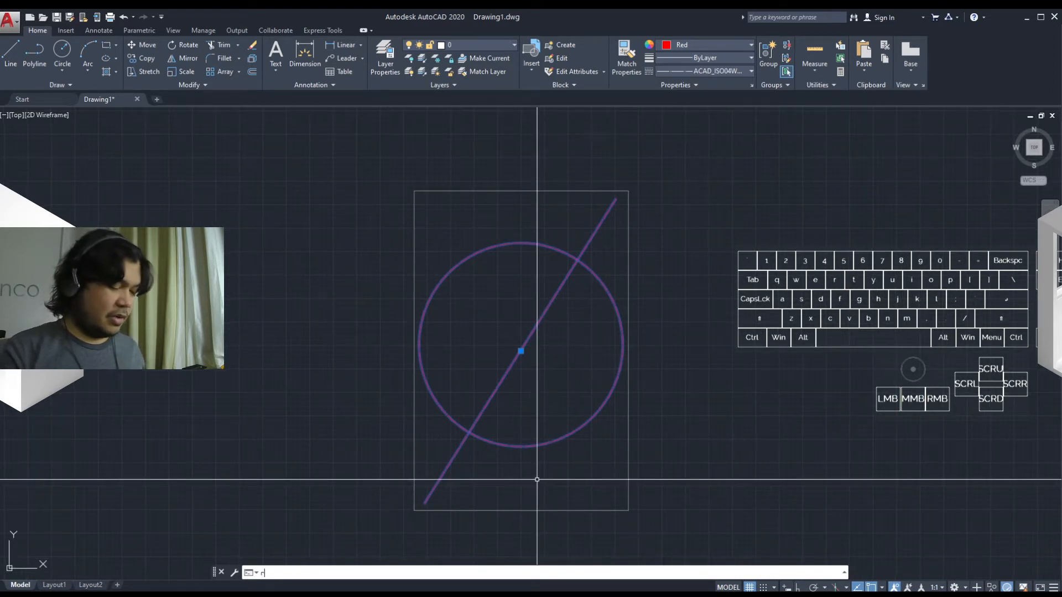
key("Return")
left_click(520, 345)
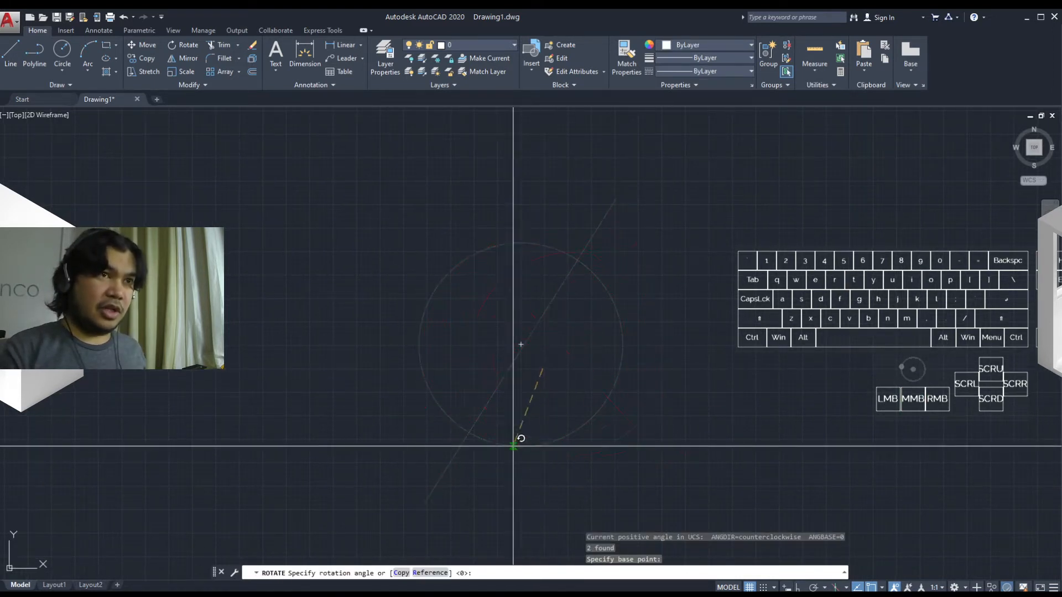
left_click(550, 486)
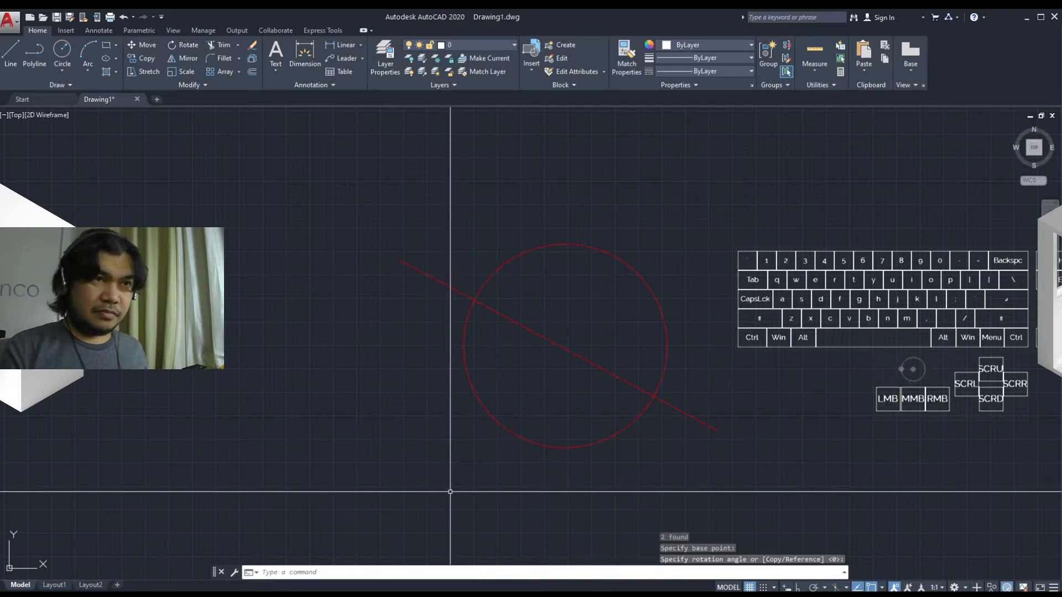
middle_click_drag(544, 471, 510, 472)
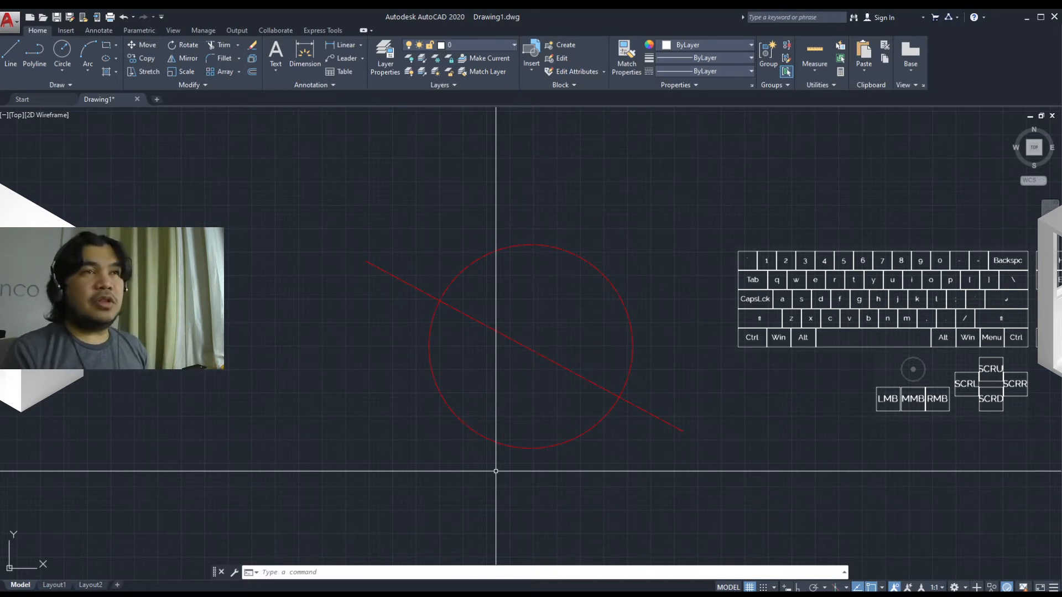
Step: Copy the circle-and-line group horizontally to the right with Ortho on, placing the copy beside the original
left_click(582, 460)
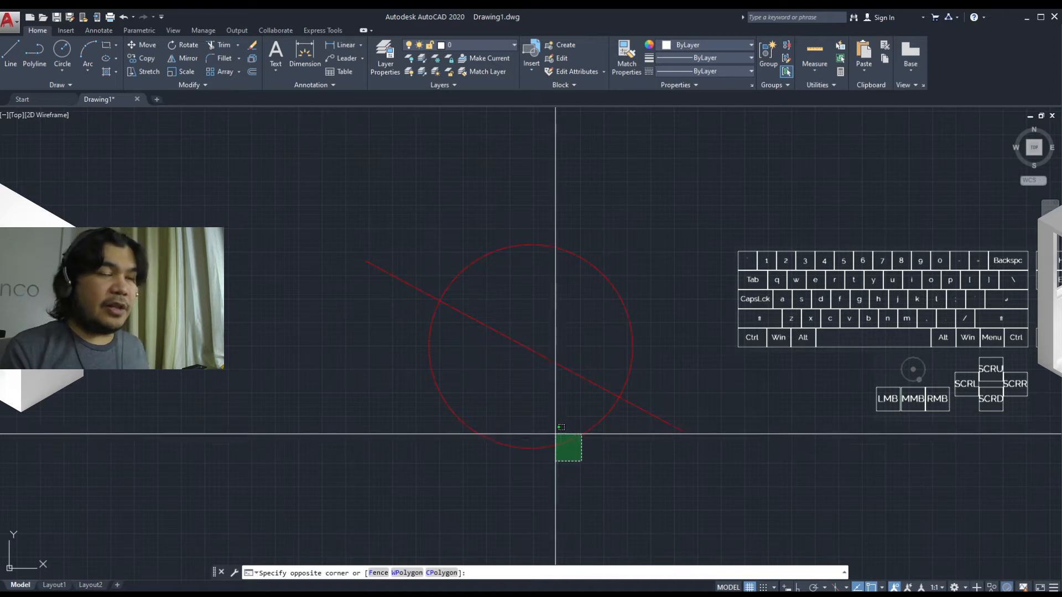
key("Escape")
left_click(592, 446)
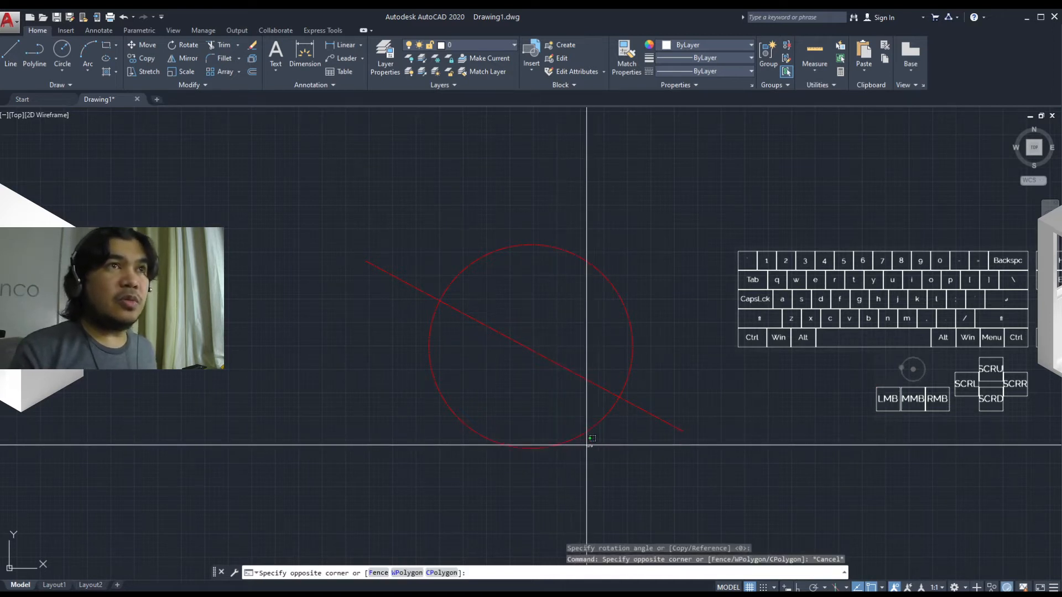
left_click(571, 438)
middle_click_drag(616, 471, 477, 459)
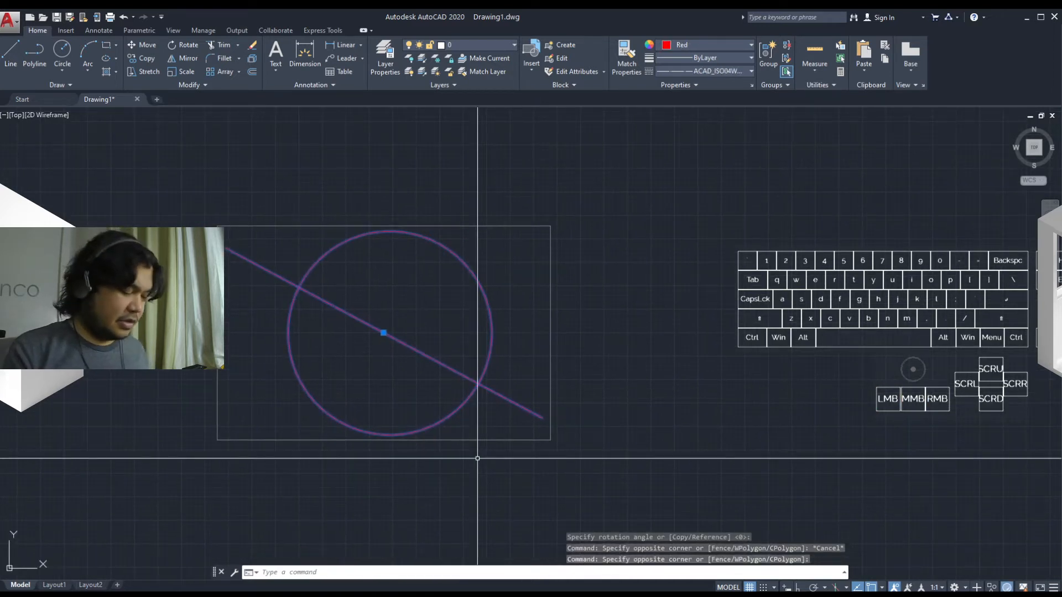
type("co")
key("space")
left_click(305, 466)
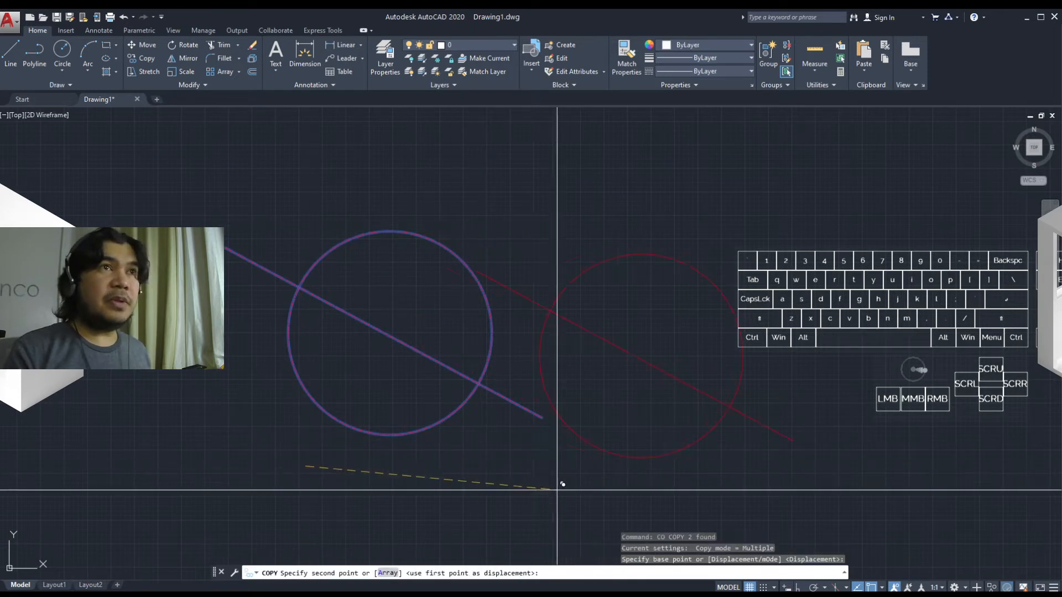
key("F8")
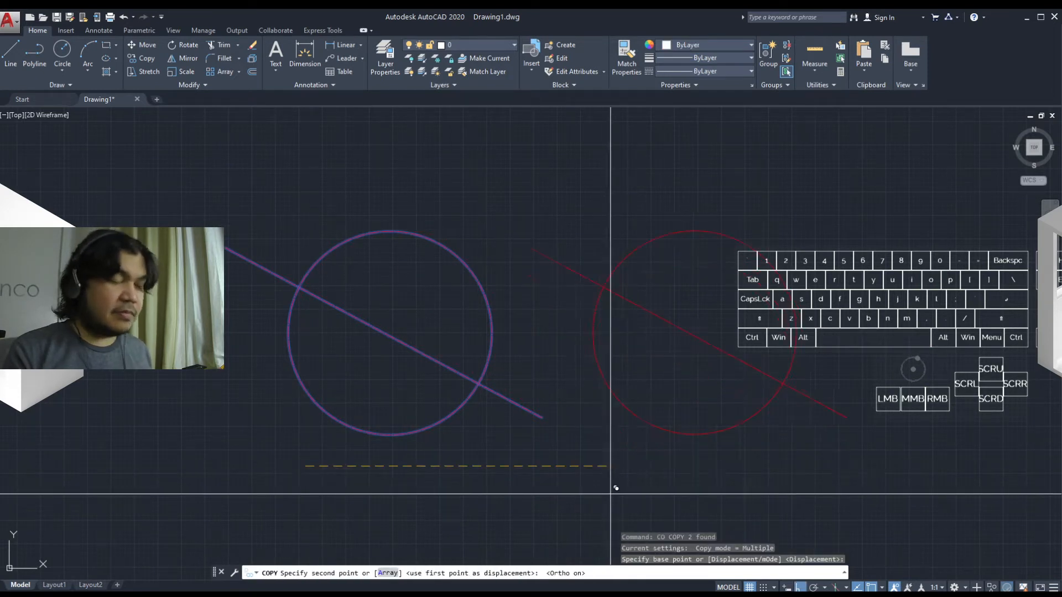
left_click(617, 487)
key("Escape")
Step: Try to break the copied circle-and-line group apart with Explode
left_click(742, 478)
left_click(693, 419)
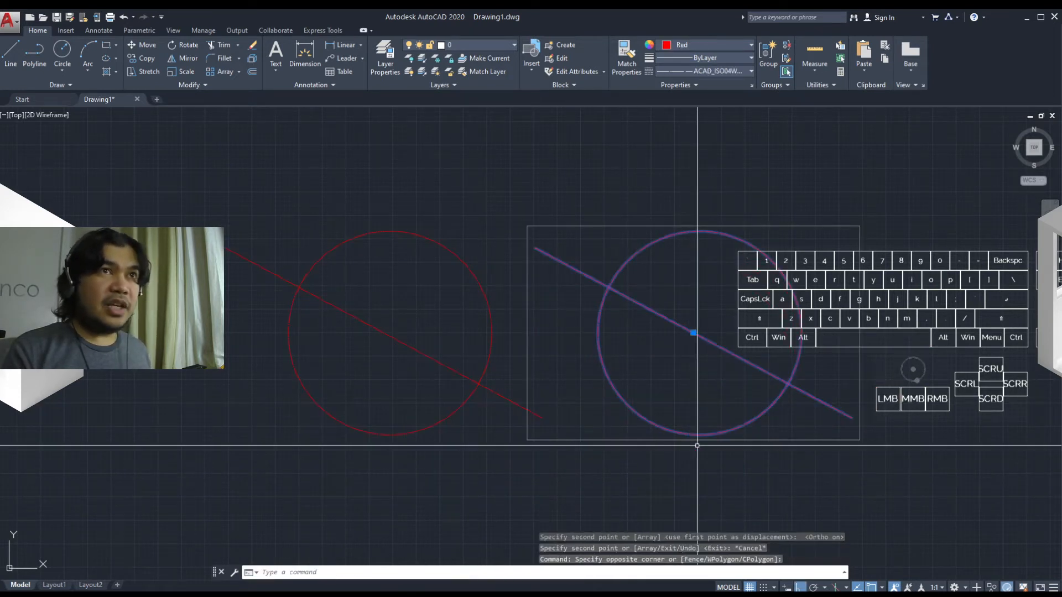
middle_click_drag(696, 446, 646, 403)
type("x")
key("Return")
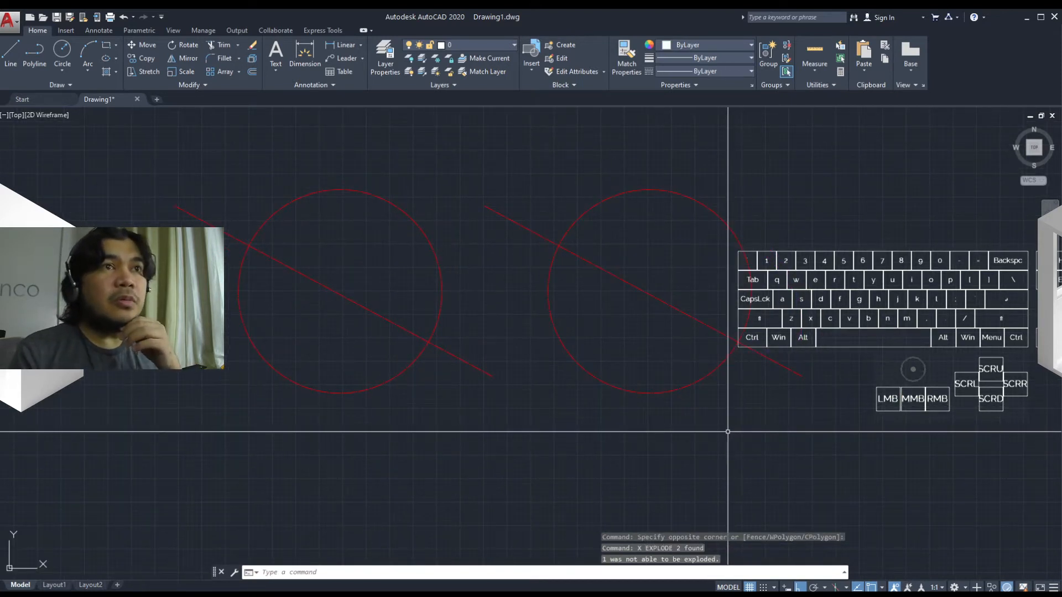
Step: Check by selection whether the line and circle are still grouped in the copy and in the original
left_click(702, 322)
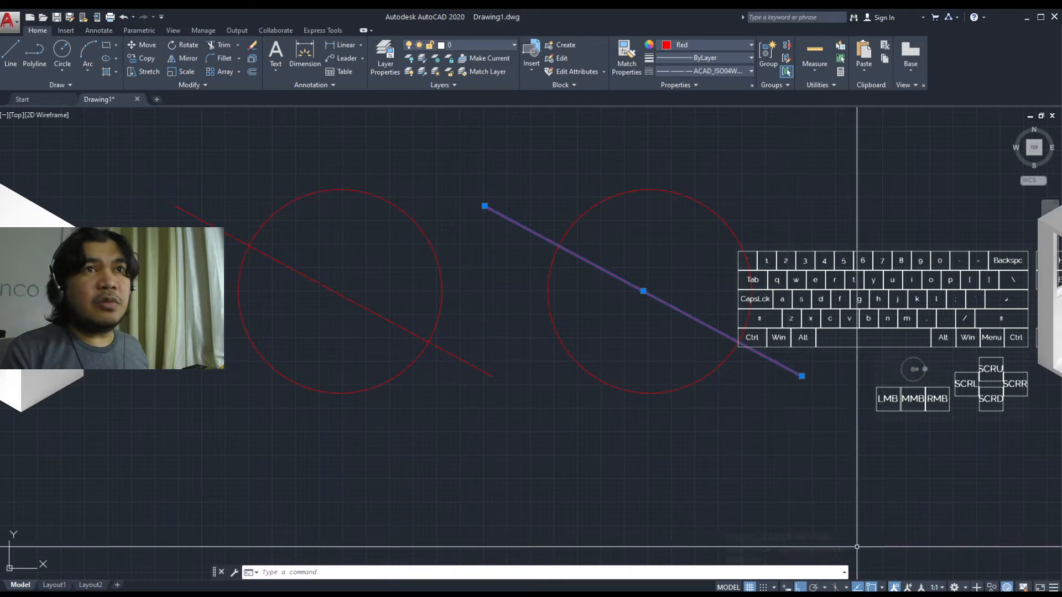
key("Escape")
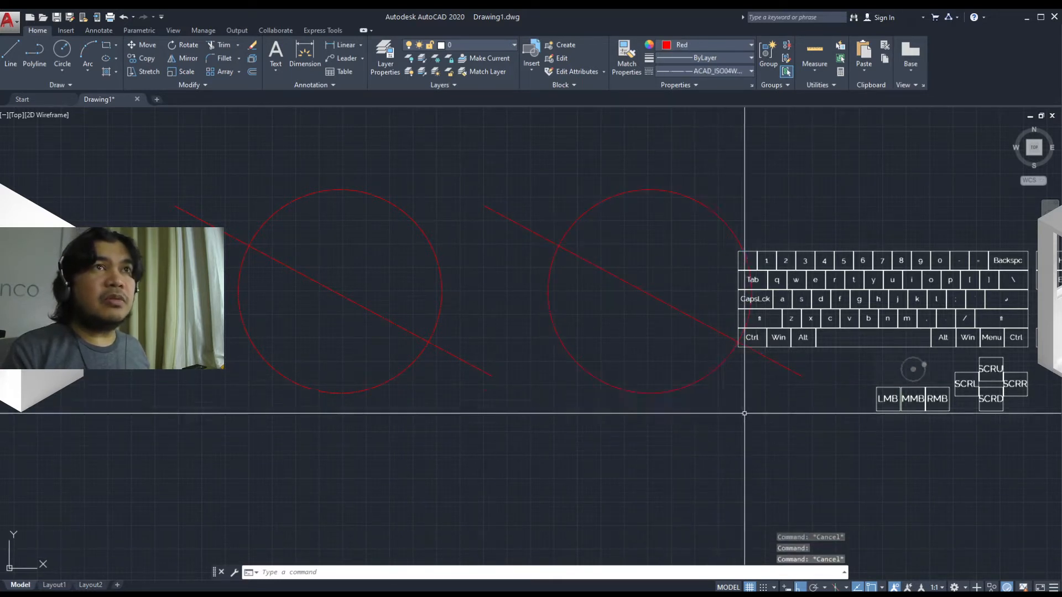
left_click(721, 396)
left_click(655, 359)
key("Escape")
left_click(689, 336)
left_click(638, 273)
key("Escape")
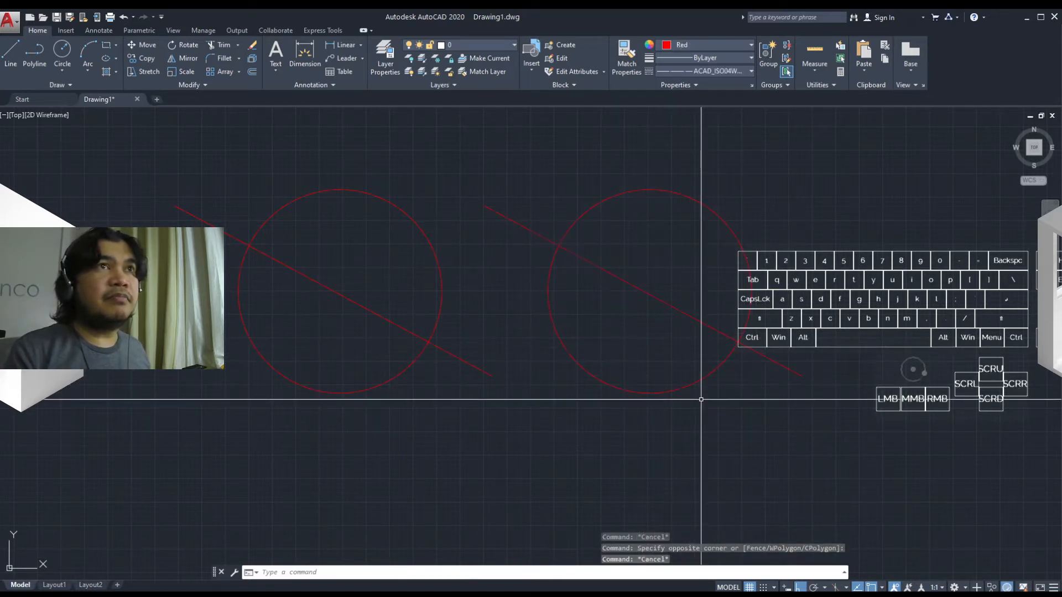
left_click(701, 399)
left_click(659, 363)
key("Escape")
left_click(390, 420)
left_click(353, 299)
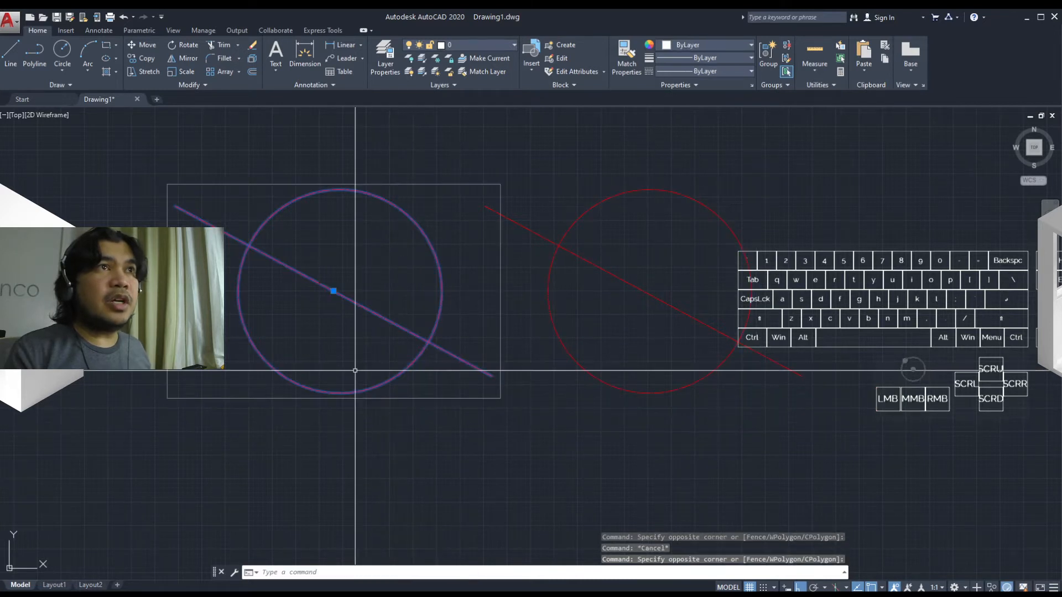
key("Escape")
Step: Inspect the properties of the copied circle and close the Properties palette
left_click(699, 425)
left_click(650, 387)
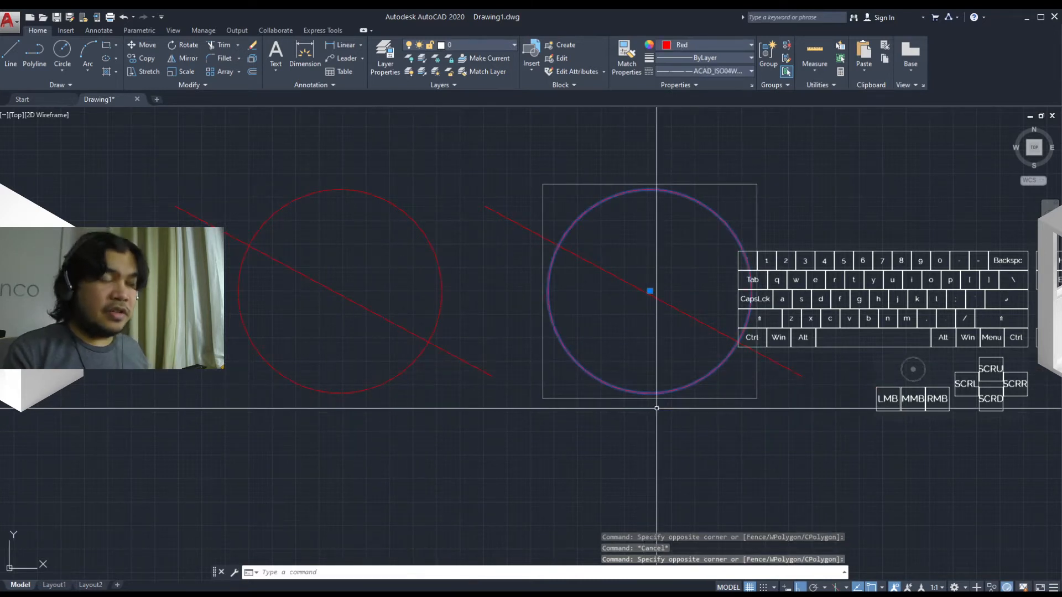
type("mo")
key("space")
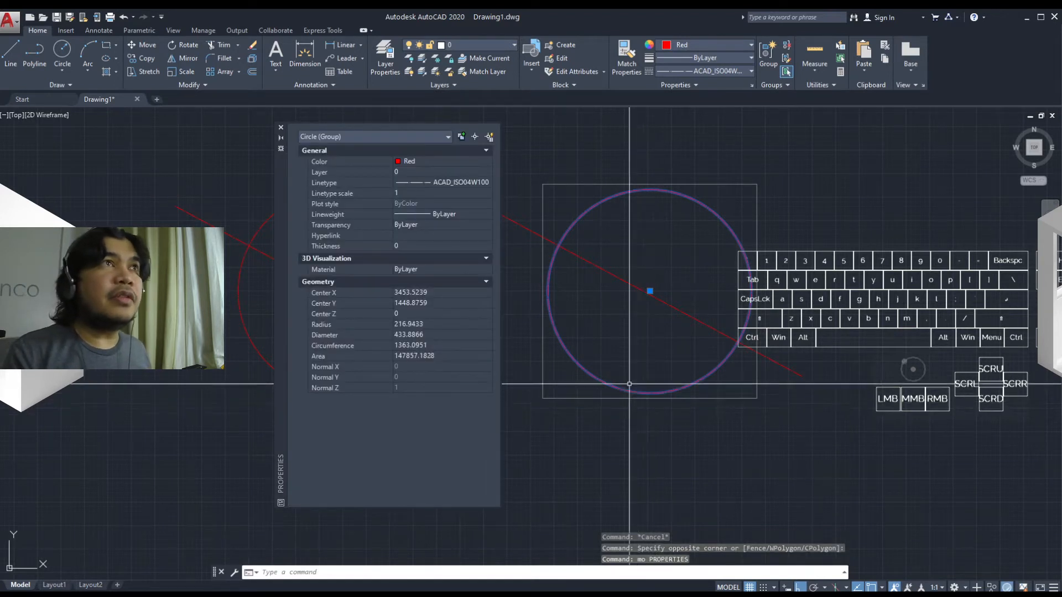
left_click(281, 127)
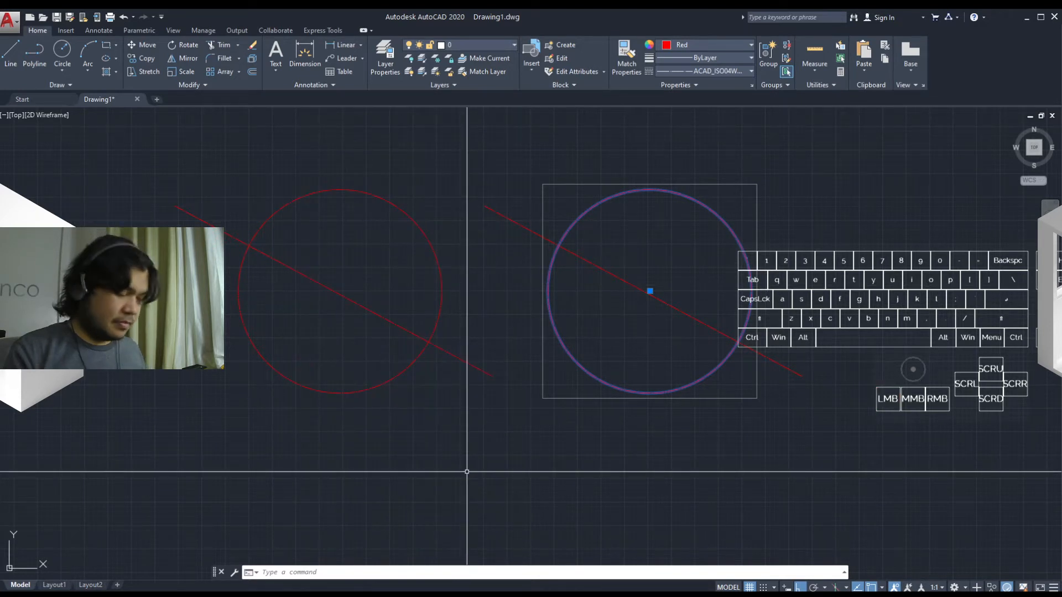
Step: Ungroup the copied circle and line with the UNGROUP command
type("ungrou")
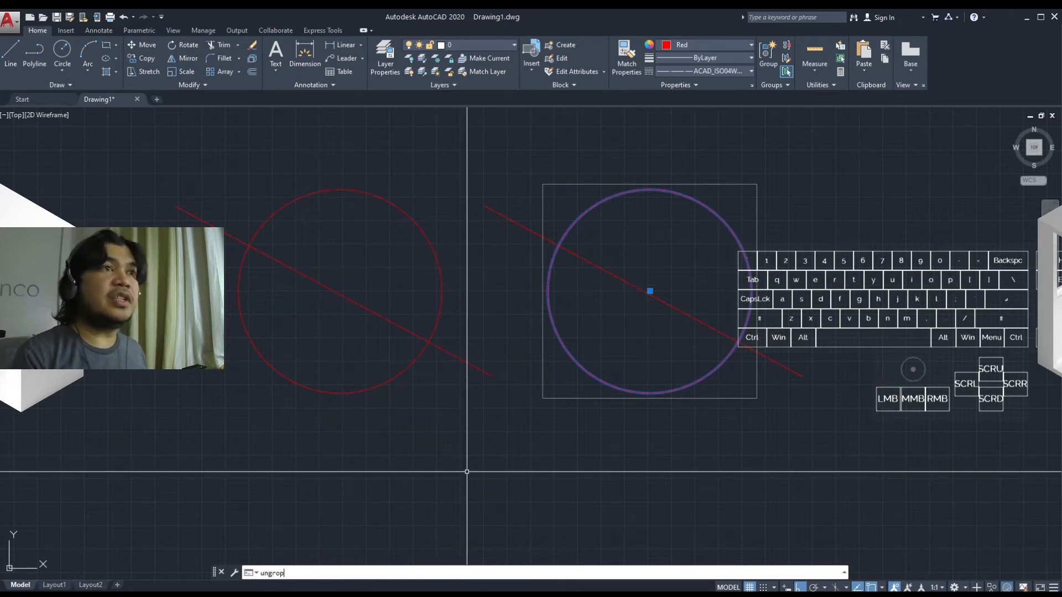
key("BackSpace")
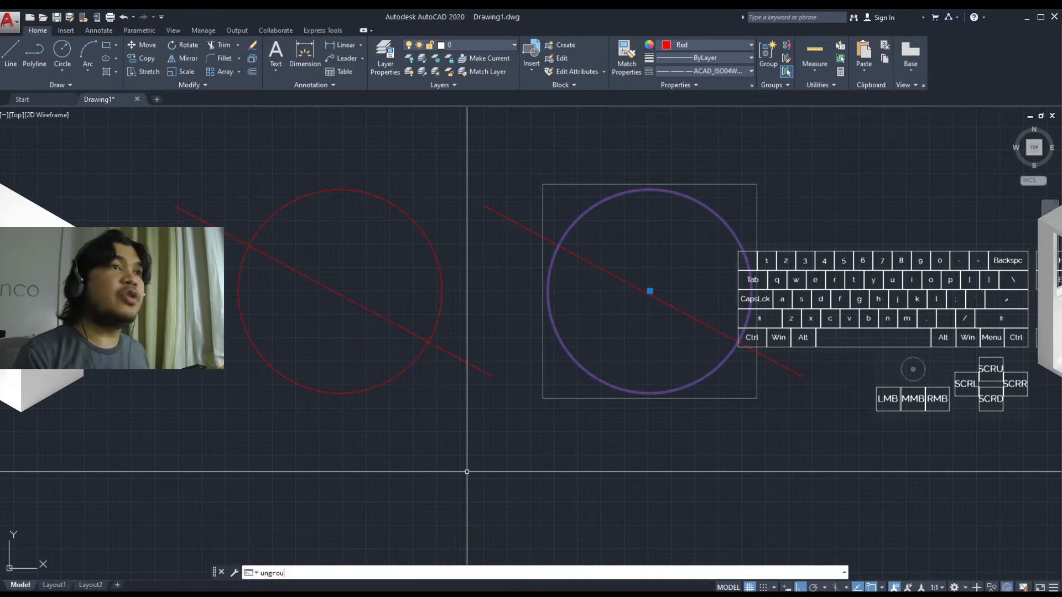
type("up")
key("Return")
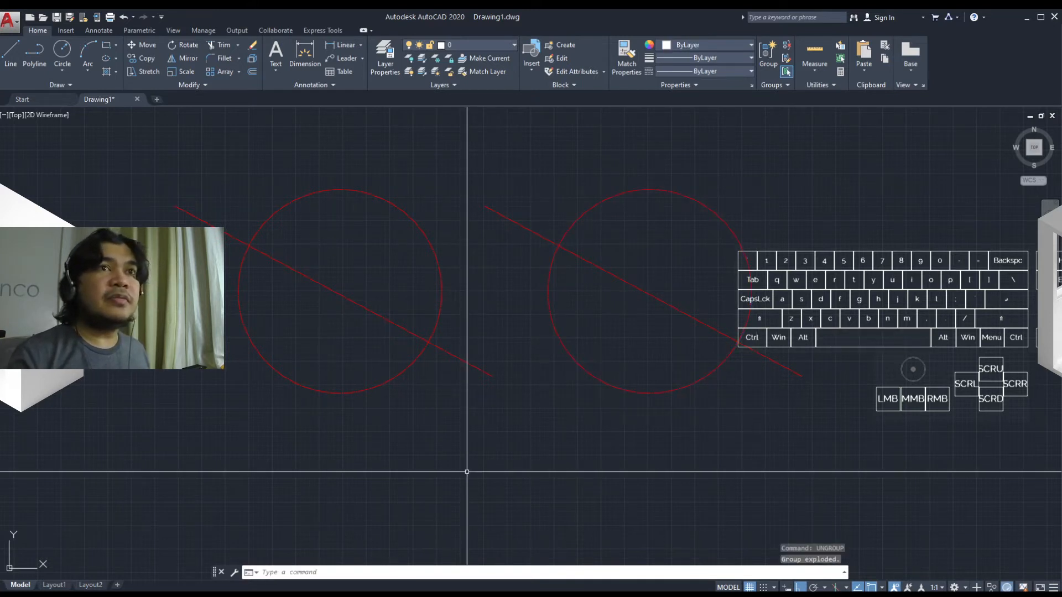
Step: Check by selection whether the copied circle and line are now separate objects
left_click(701, 381)
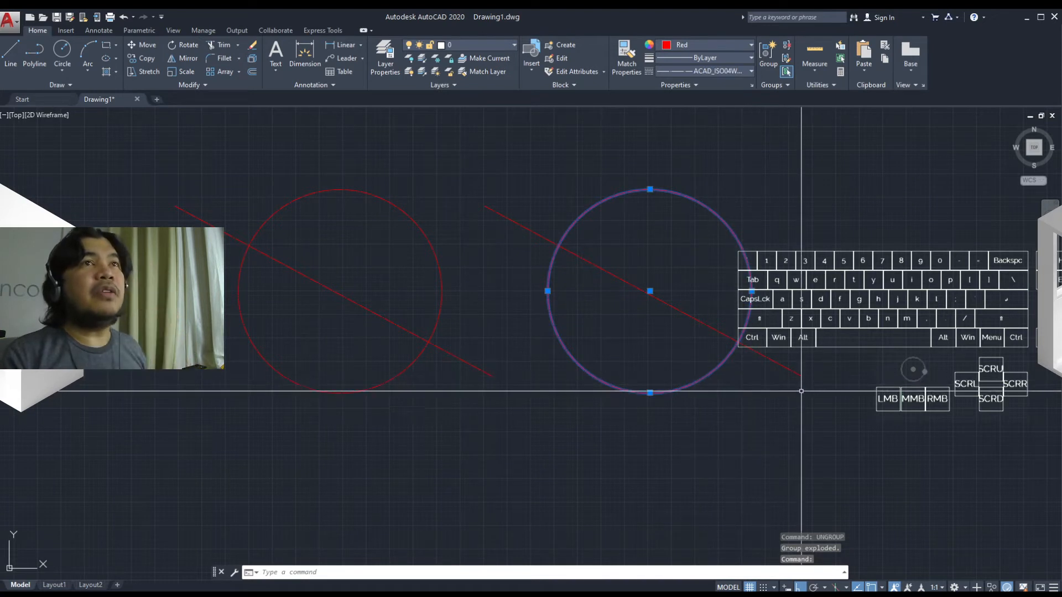
key("Escape")
left_click_drag(835, 398, 782, 343)
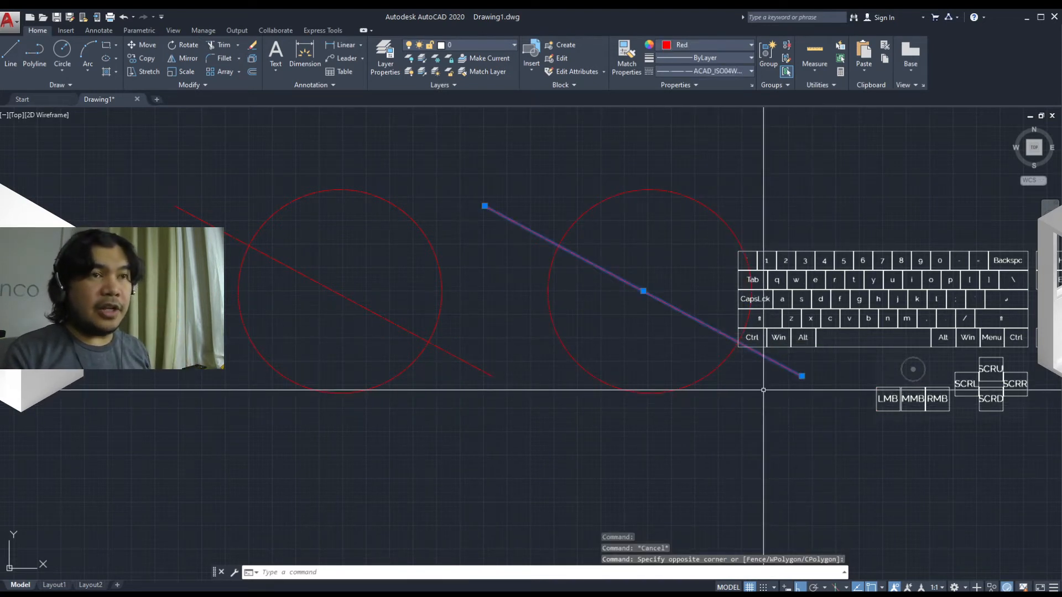
key("Escape")
middle_click_drag(753, 391, 633, 409)
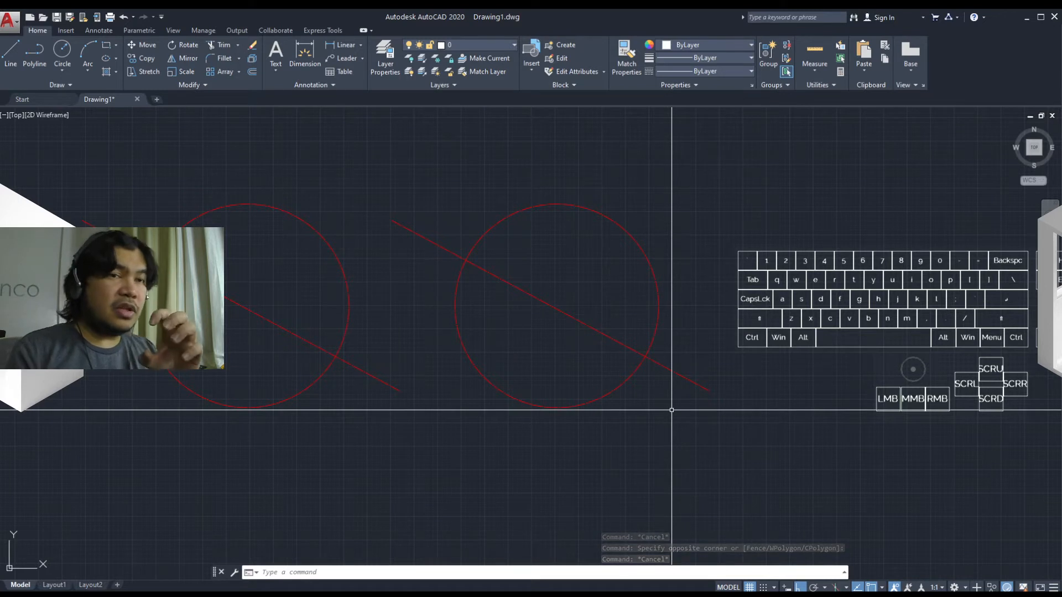
Step: Start a block definition from the copied circle and line and name it Null
left_click(693, 432)
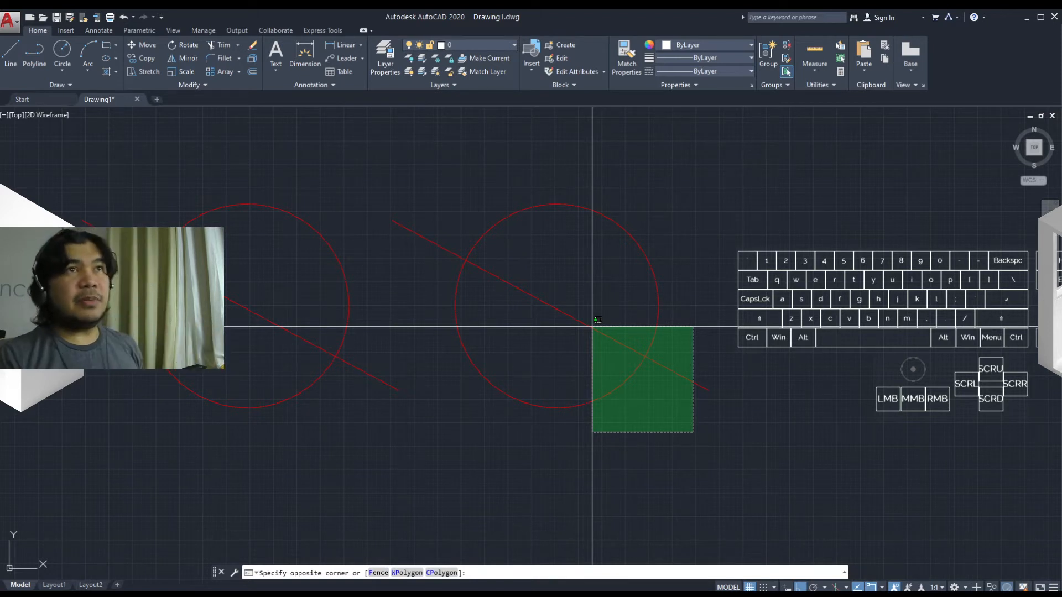
left_click(592, 326)
middle_click_drag(604, 386, 589, 382)
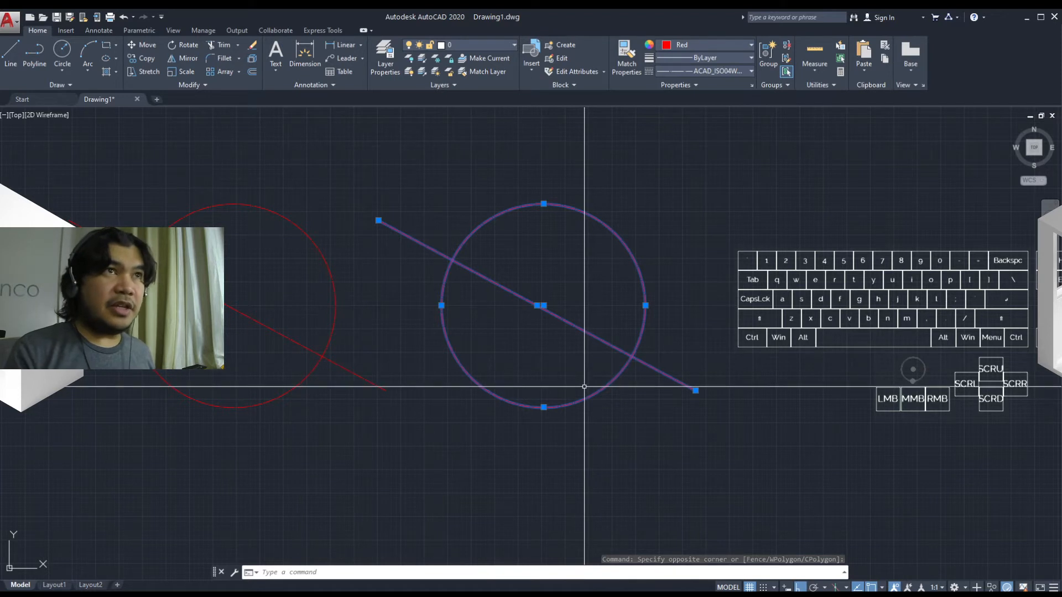
type("b")
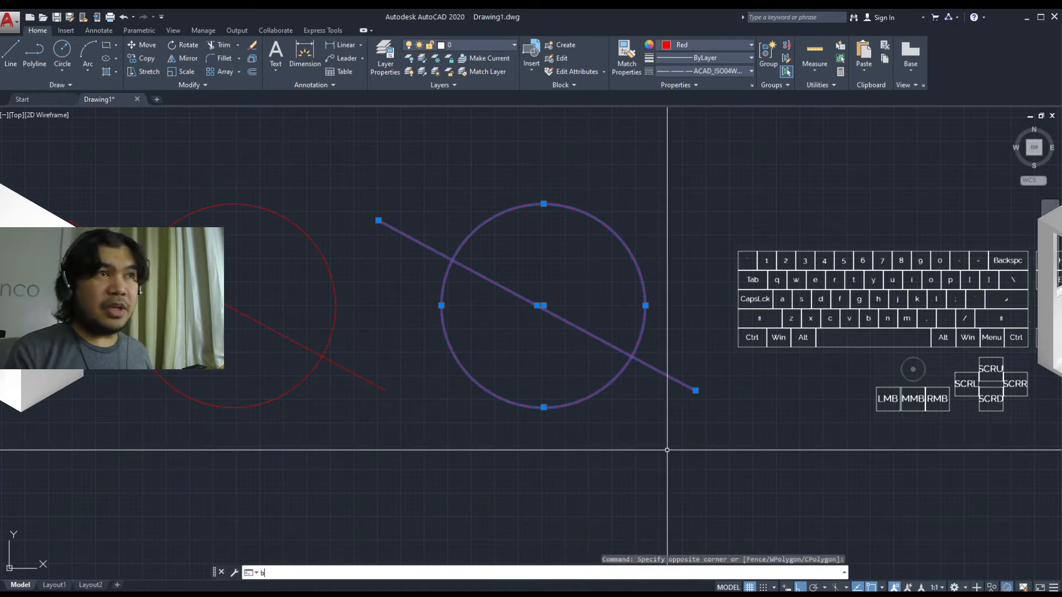
key("Return")
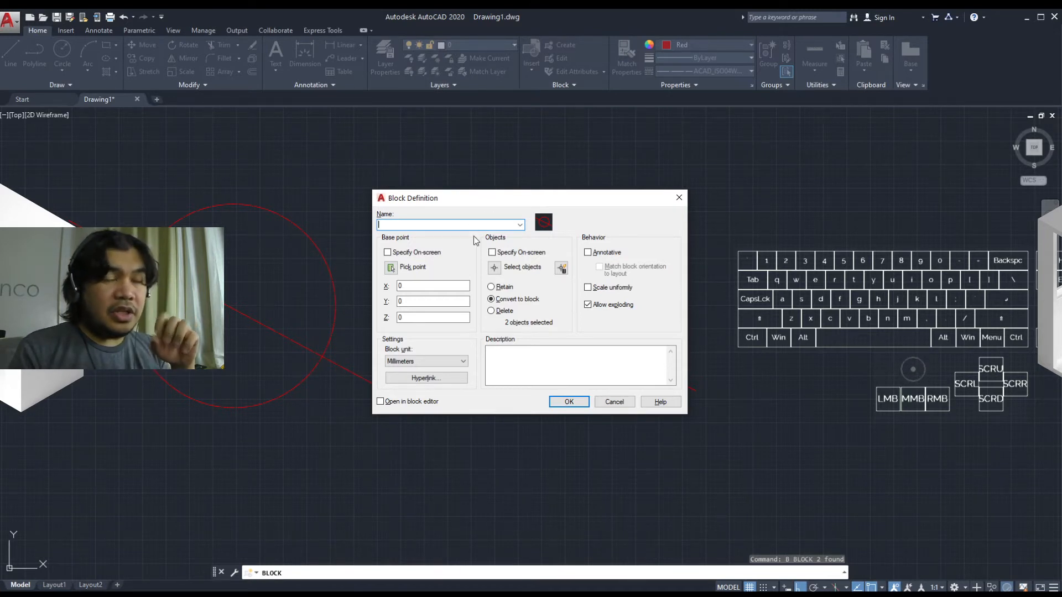
type("N")
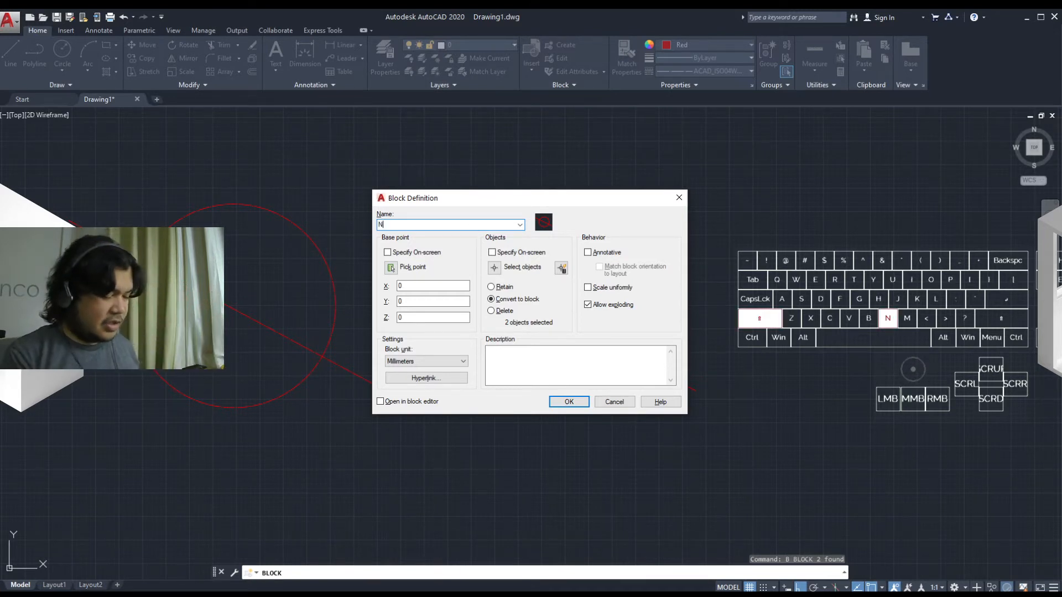
type("ull")
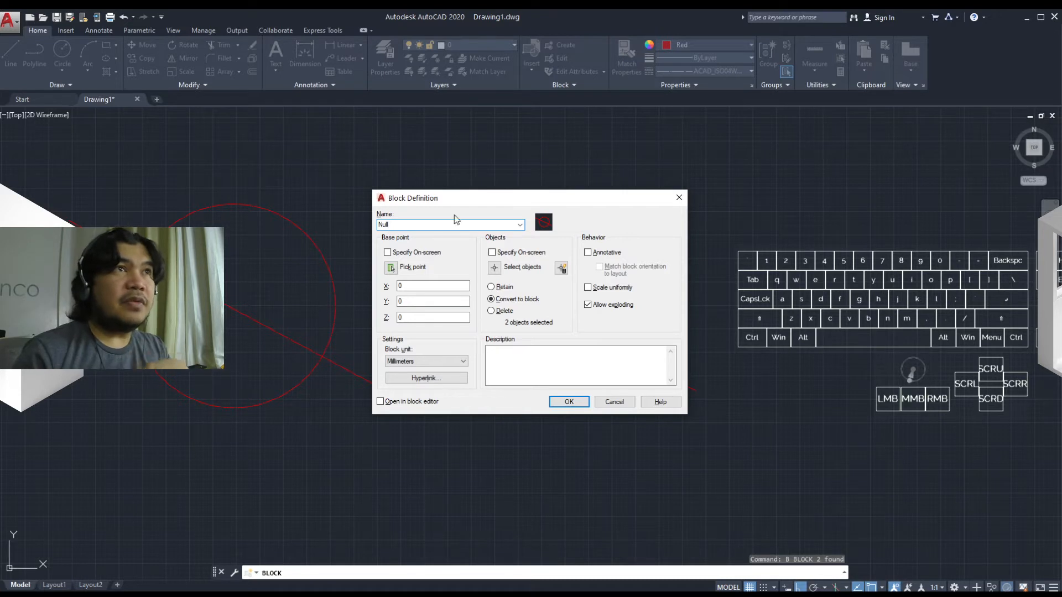
Step: Set the block's base point at the circle's center and create the block, keeping Convert to block
left_click(391, 268)
left_click(543, 305)
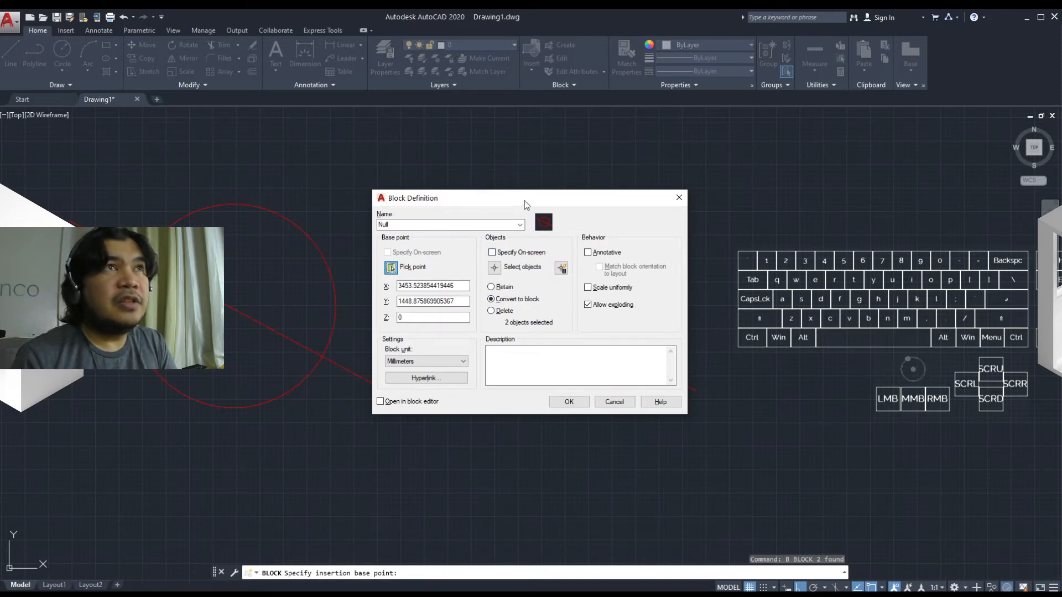
left_click_drag(523, 199, 747, 234)
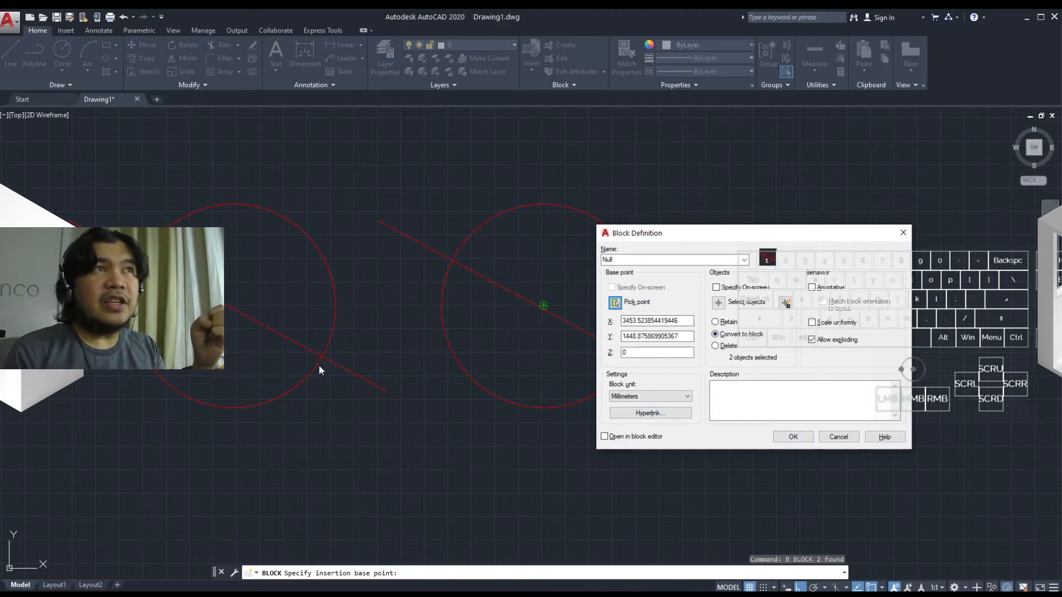
left_click(793, 437)
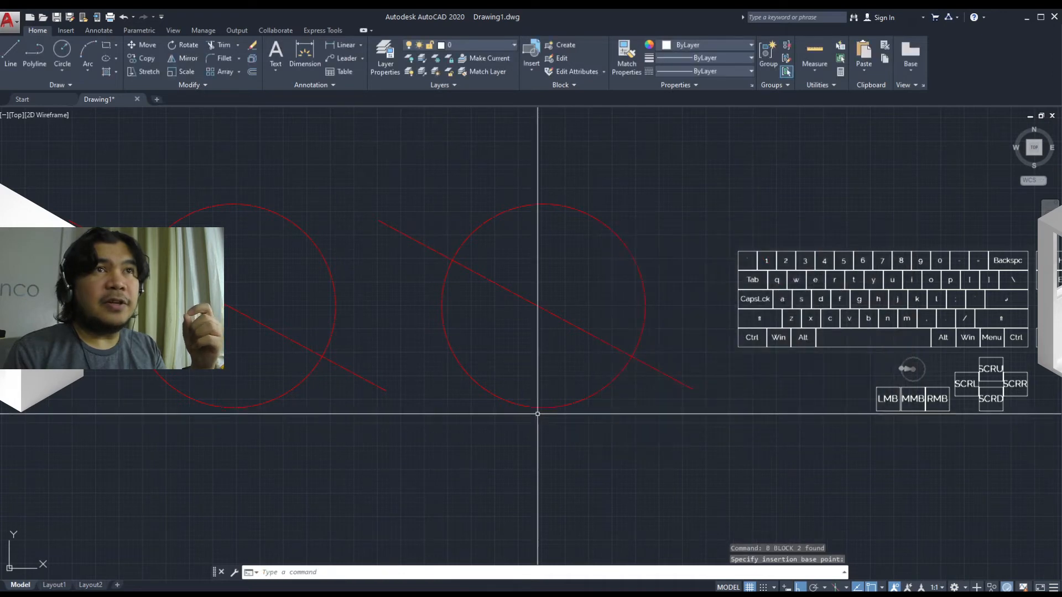
Step: Compare by selection how the new Null block and the original circle-and-line group are picked
middle_click_drag(474, 407, 546, 406)
left_click(578, 403)
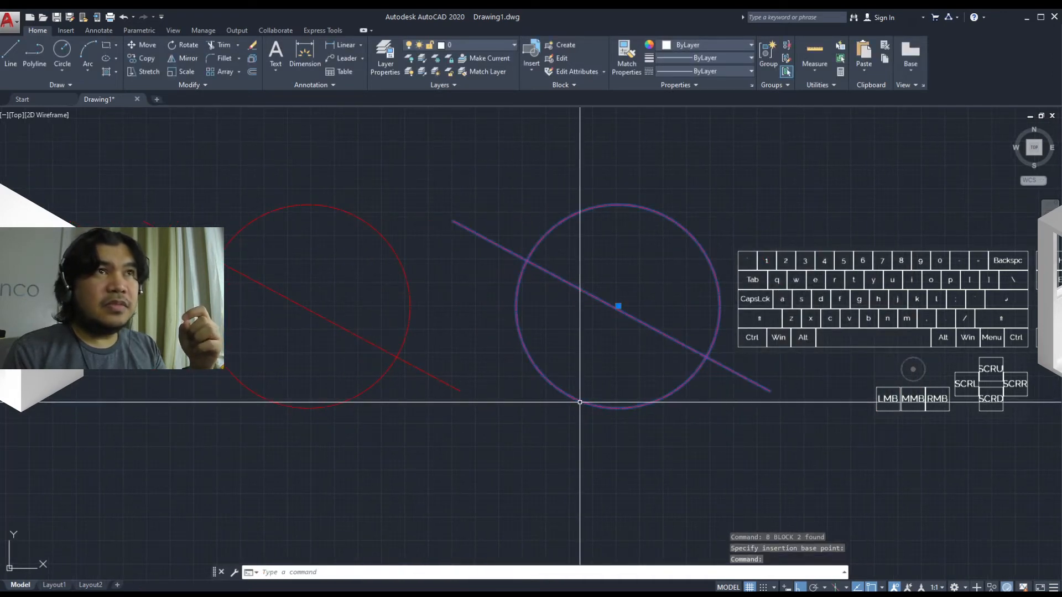
scroll(548, 418, "down", 2)
scroll(545, 418, "up", 2)
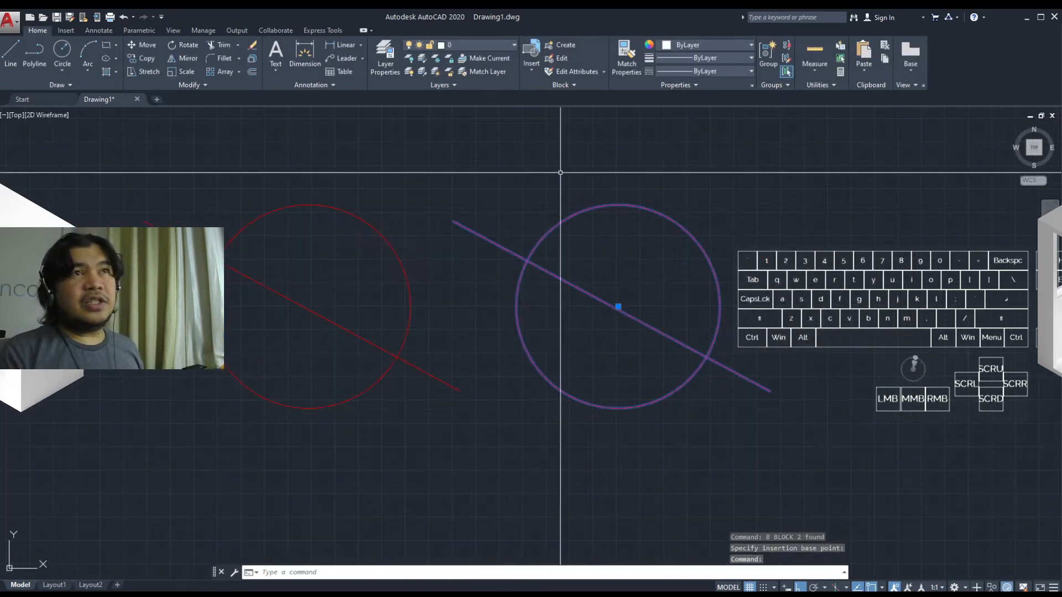
middle_click_drag(519, 362, 542, 363)
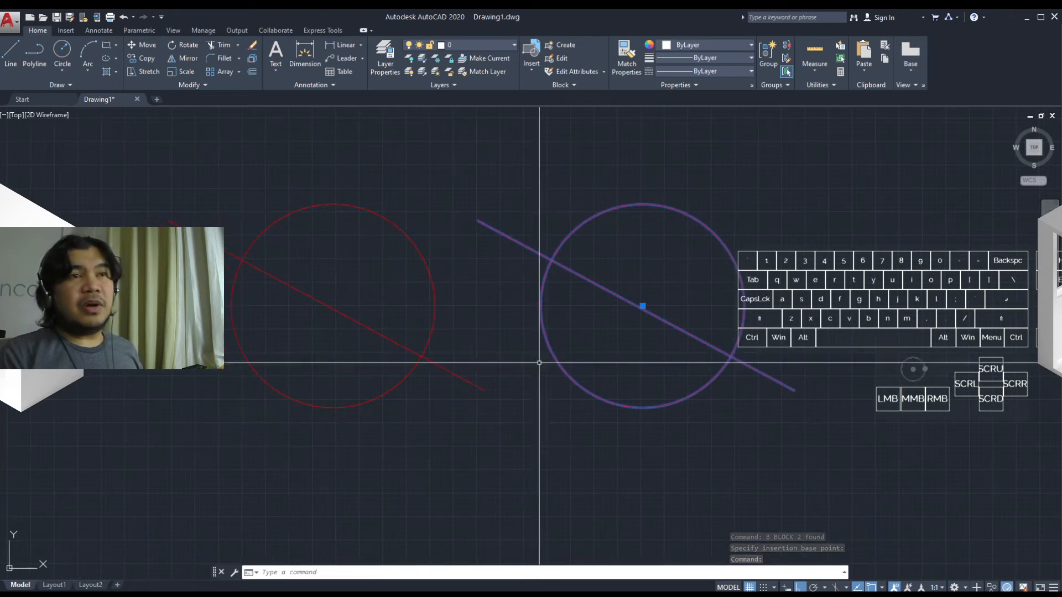
key("Escape")
left_click(404, 379)
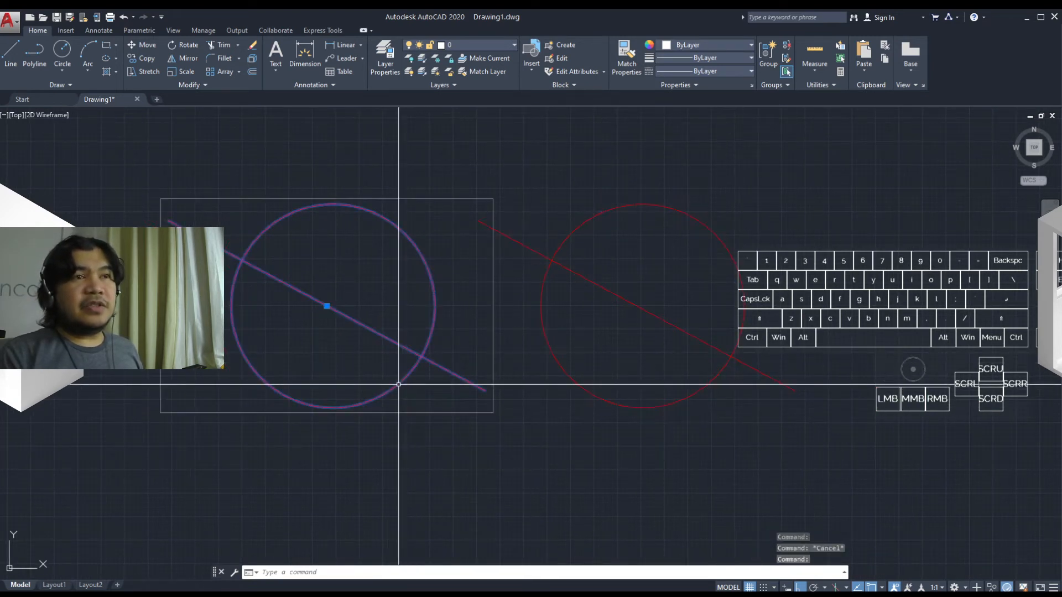
scroll(442, 408, "down", 2)
key("Escape")
left_click(590, 409)
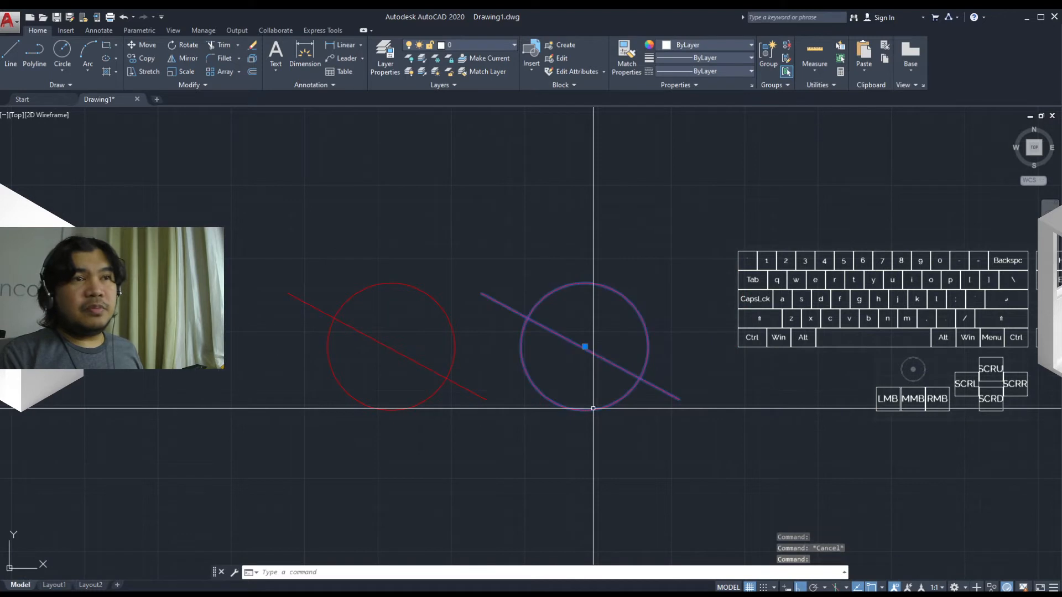
mouse_move(636, 429)
middle_mouse_down()
mouse_move(559, 386)
mouse_move(588, 360)
mouse_move(571, 387)
middle_mouse_up()
scroll(607, 383, "down", 2)
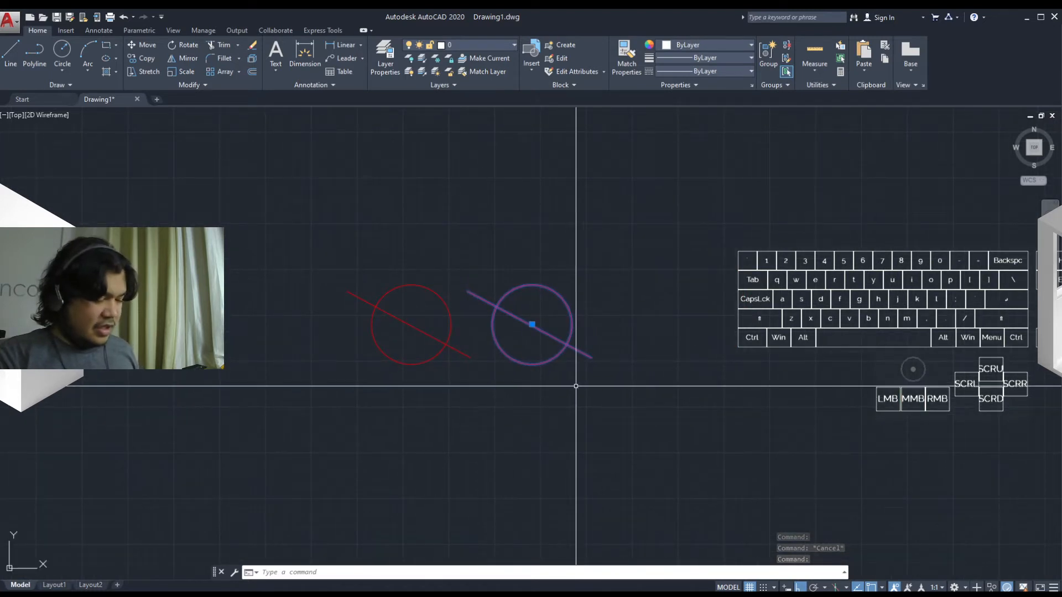
Step: Copy the circle-and-line group and the Null block together straight down, placing the copies just below the originals
key("Escape")
left_click(636, 392)
left_click(407, 339)
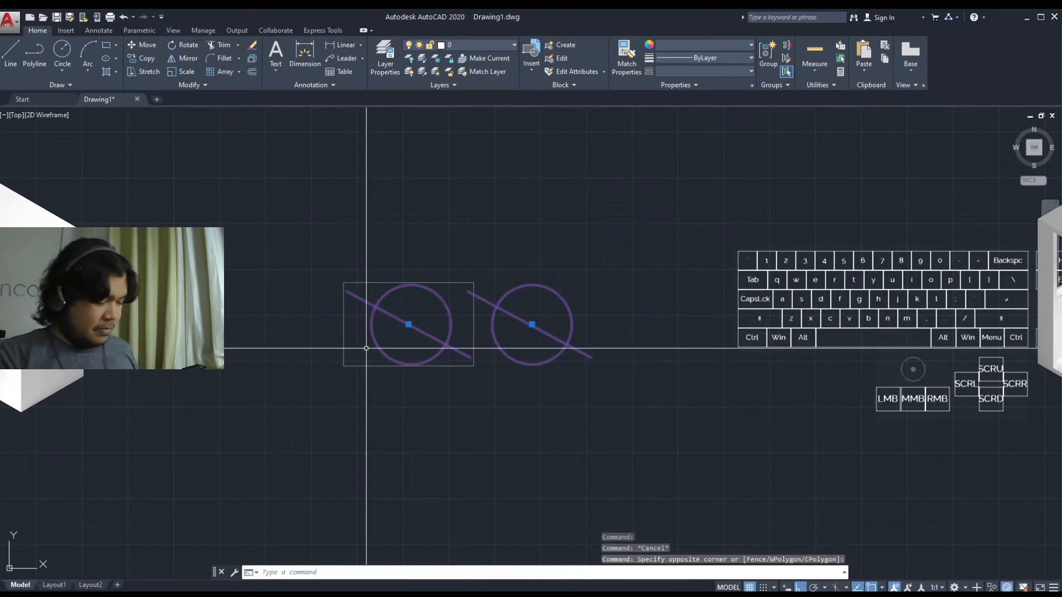
type("co")
key("Return")
left_click(249, 303)
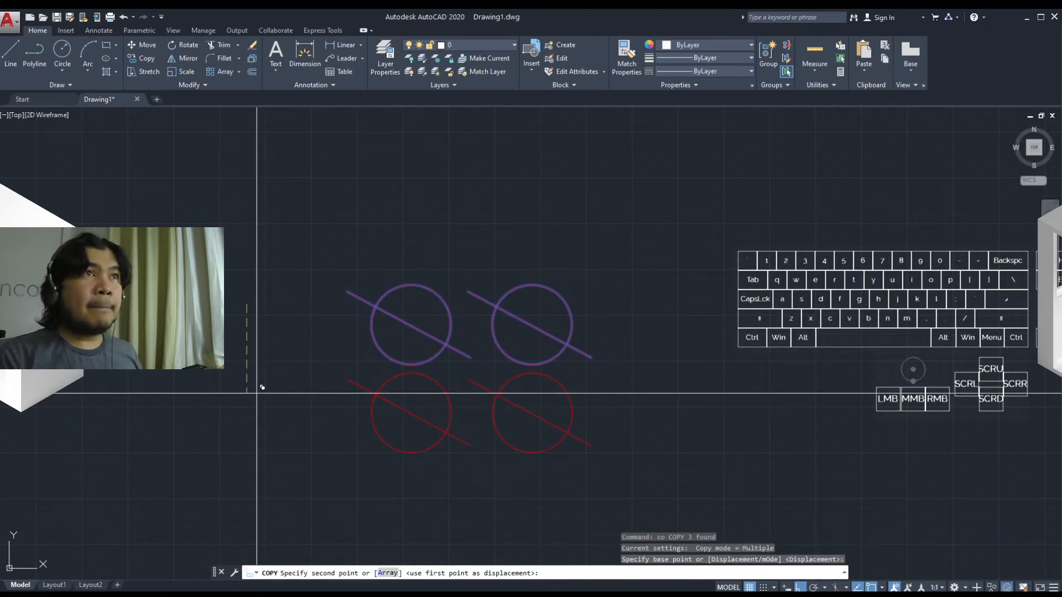
left_click(261, 391)
key("Escape")
Step: Check by selection that the two groups and the two Null blocks each pick as whole objects
scroll(504, 408, "up", 2)
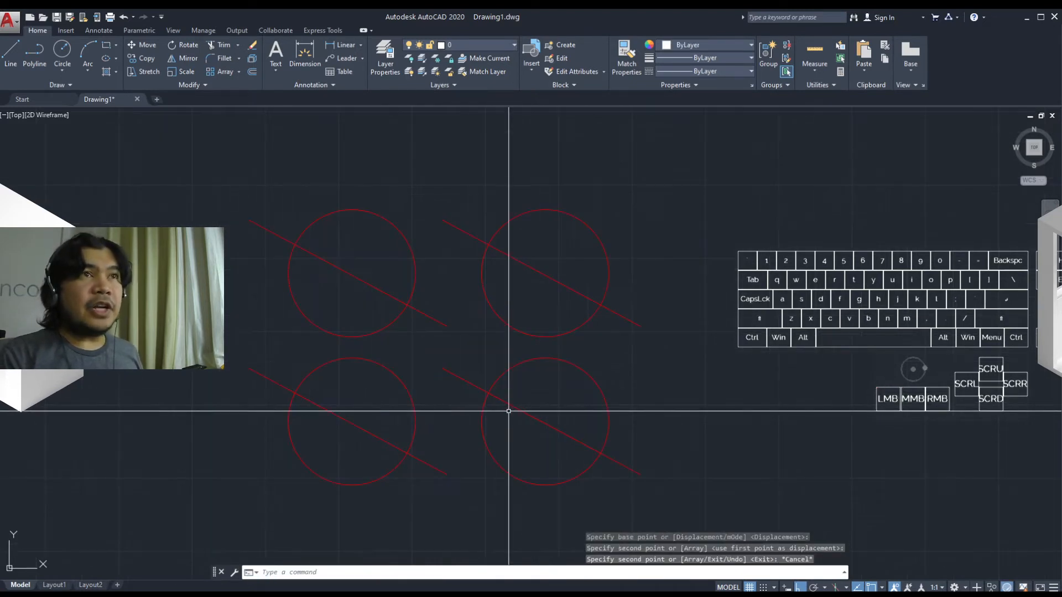
middle_click_drag(505, 408, 579, 403)
left_click(479, 391)
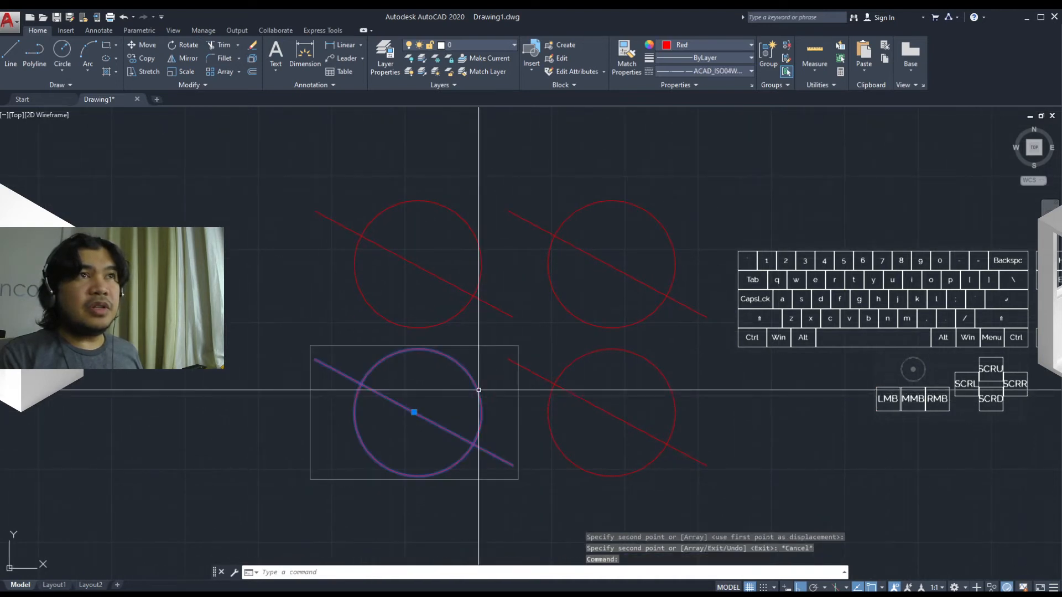
left_click(450, 324)
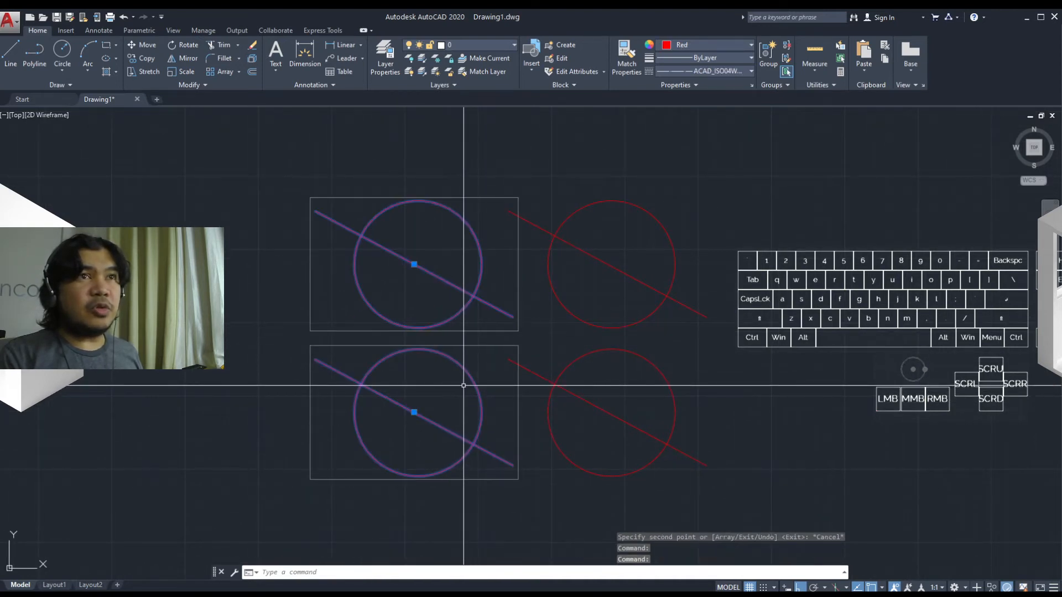
key("Escape")
left_click(647, 360)
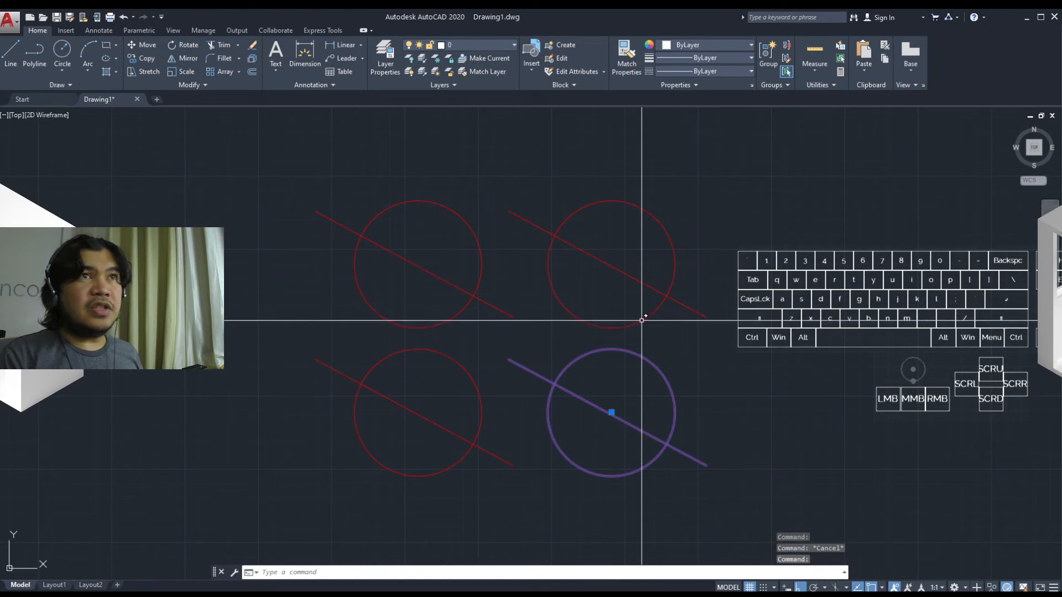
left_click(644, 317)
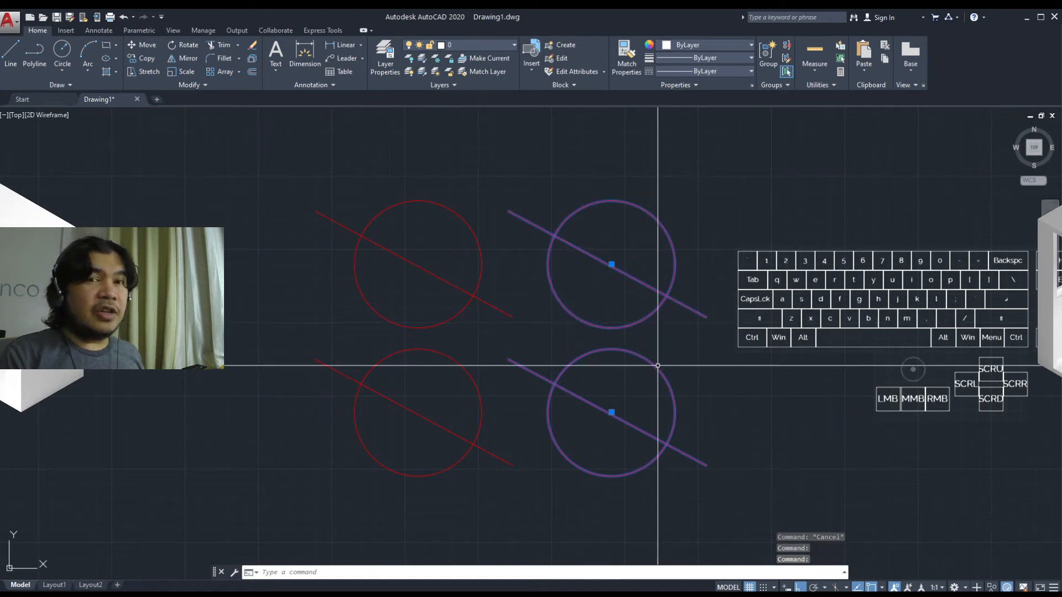
key("Escape")
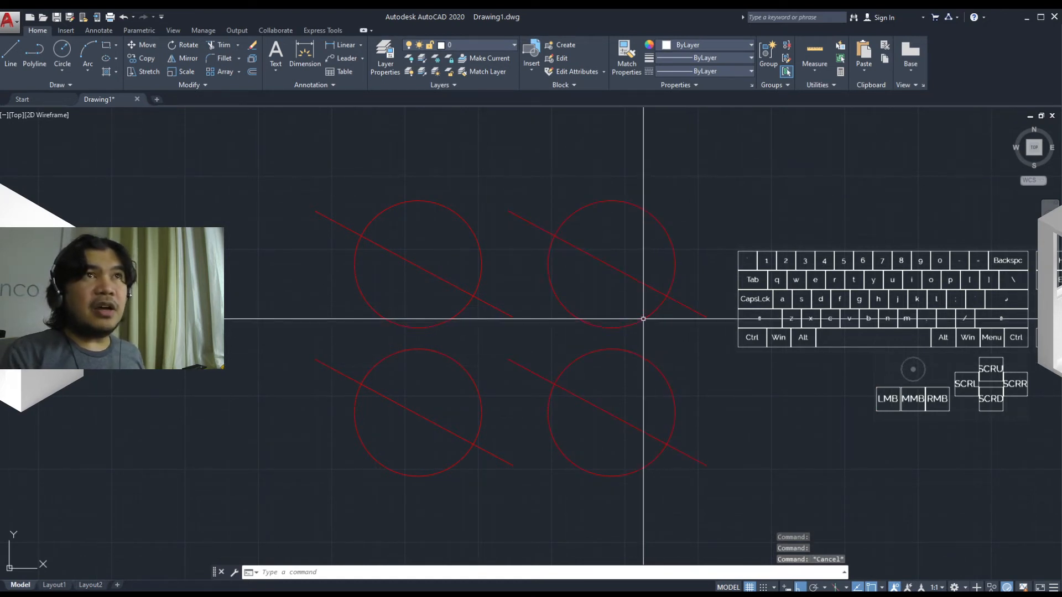
Step: Open the Null block's definition in the Block Editor from the upper block instance
mouse_move(643, 318)
middle_mouse_down()
mouse_move(606, 329)
mouse_move(636, 327)
middle_mouse_up()
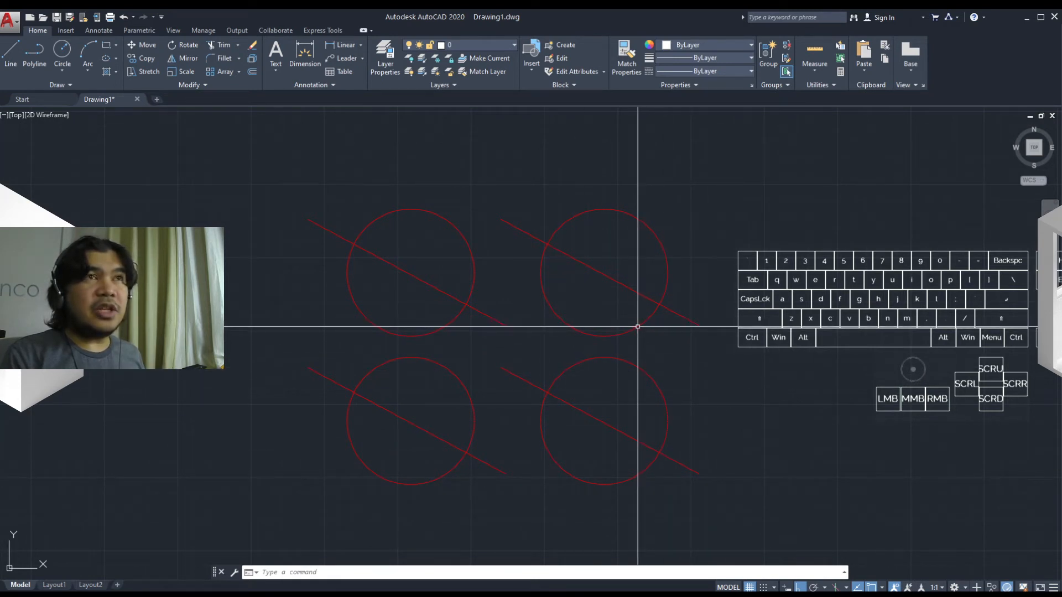
middle_click_drag(638, 326, 636, 319)
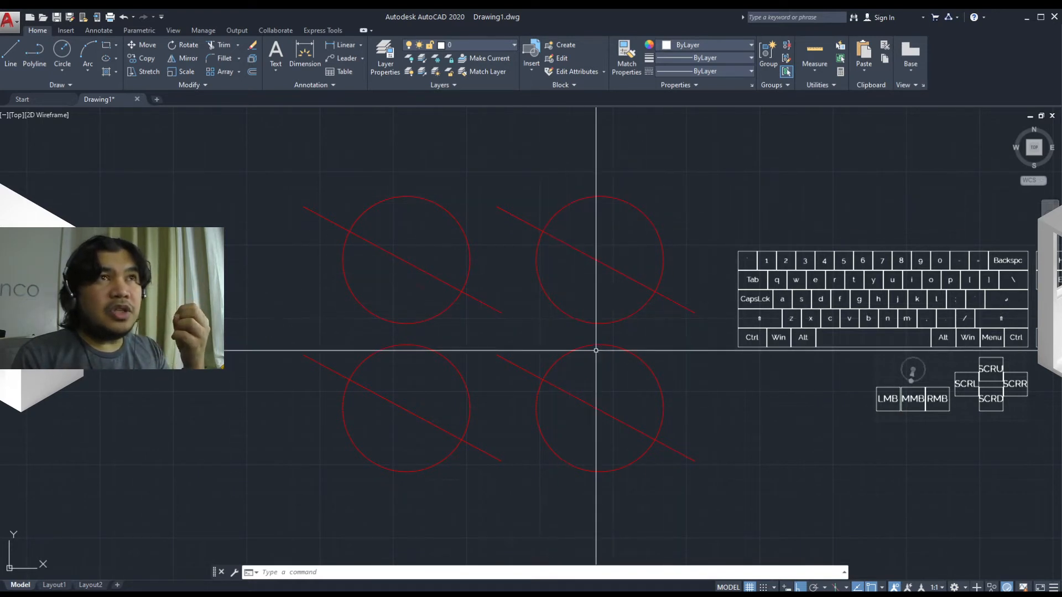
double_click(639, 311)
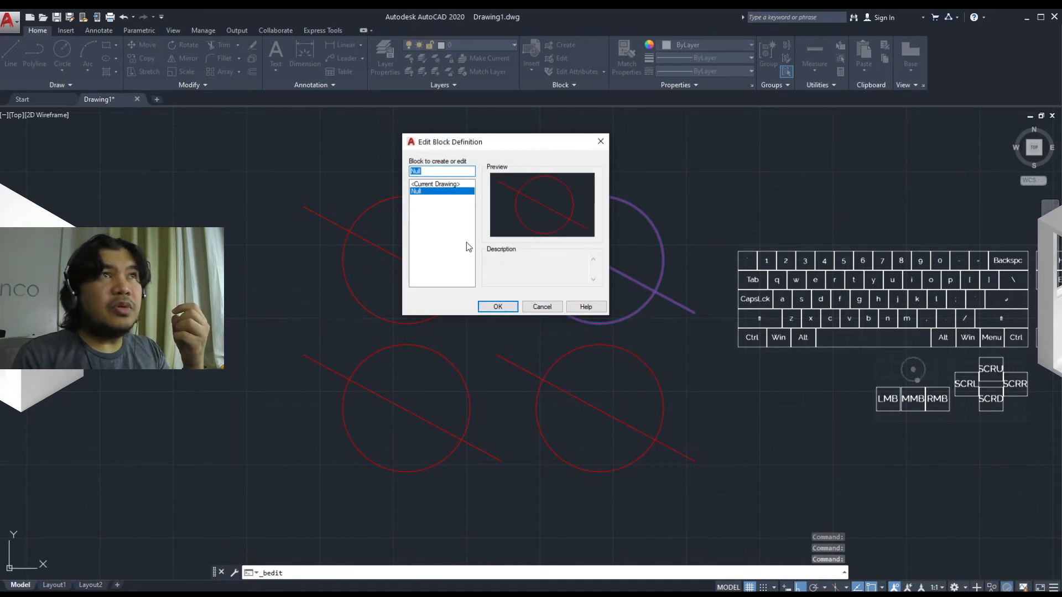
left_click_drag(498, 147, 498, 262)
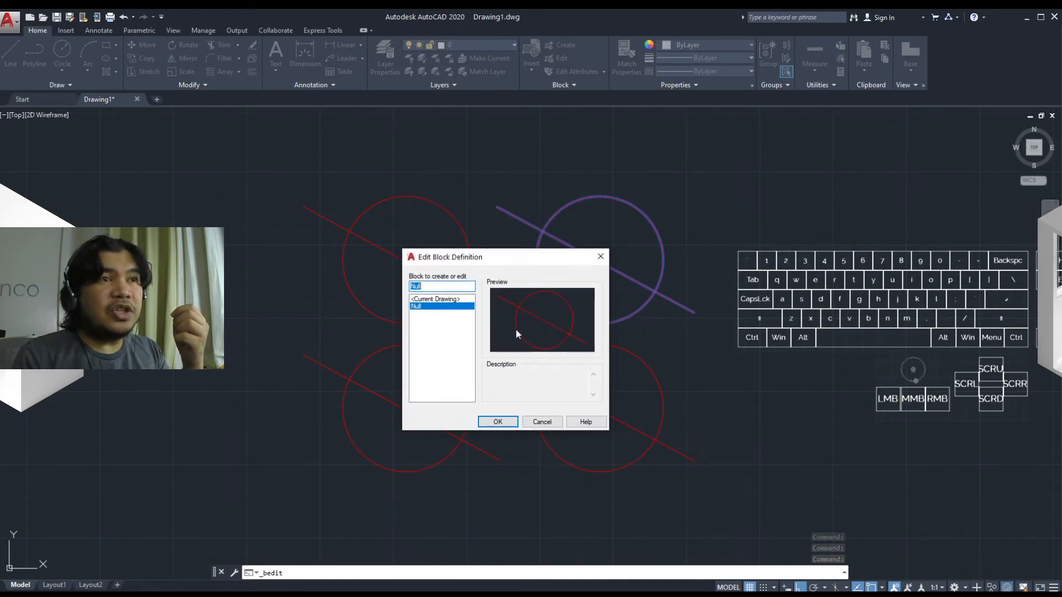
left_click(498, 421)
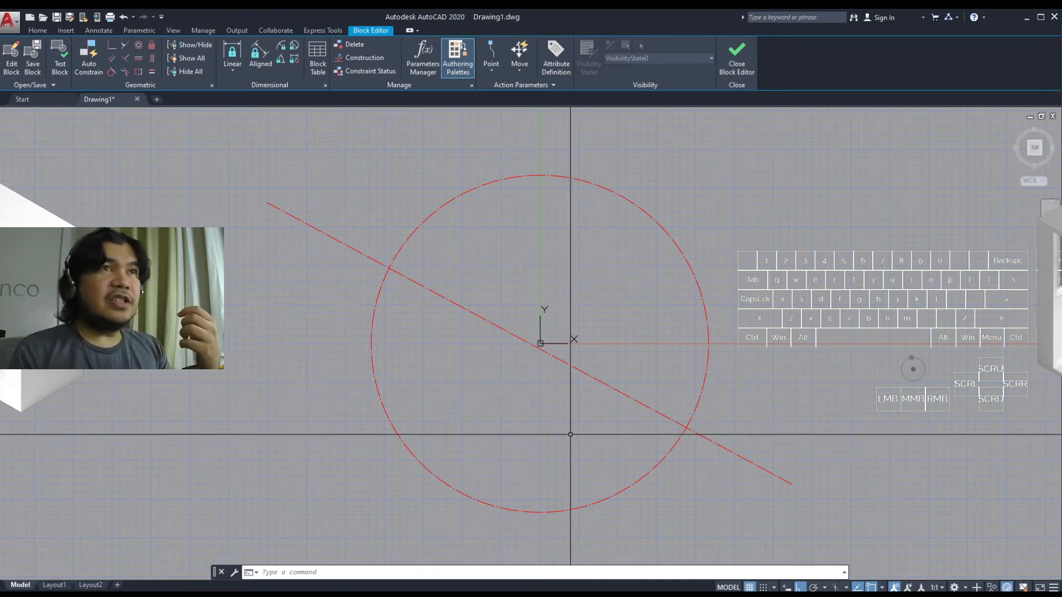
scroll(562, 434, "down", 3)
scroll(562, 434, "up", 4)
scroll(562, 434, "down", 1)
middle_click_drag(560, 430, 554, 443)
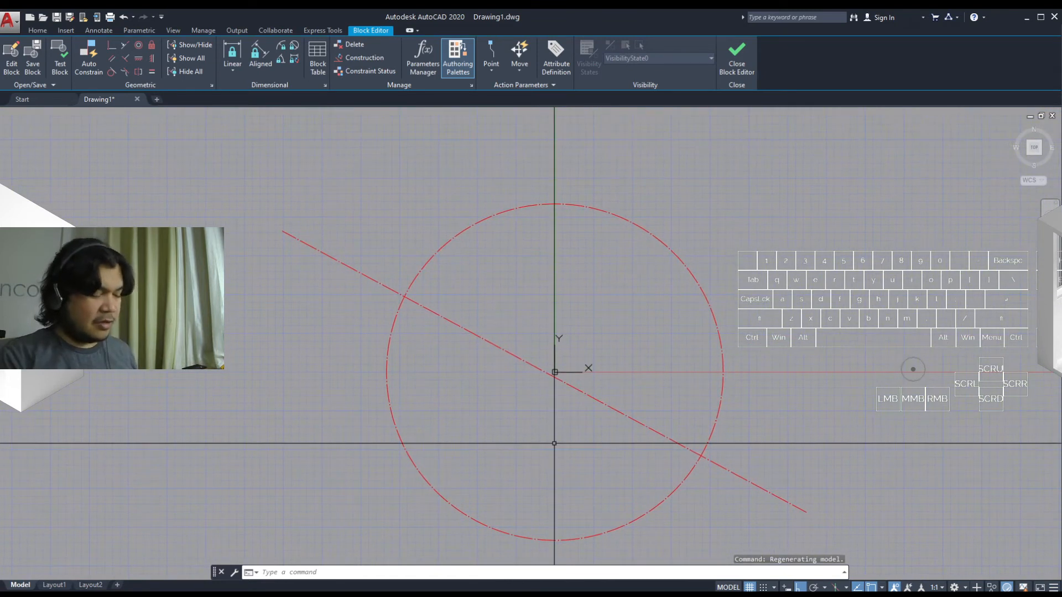
Step: Draw a second, smaller circle inside the existing circle, centred near the block's origin, with its radius reaching the diagonal line
type("c")
key("space")
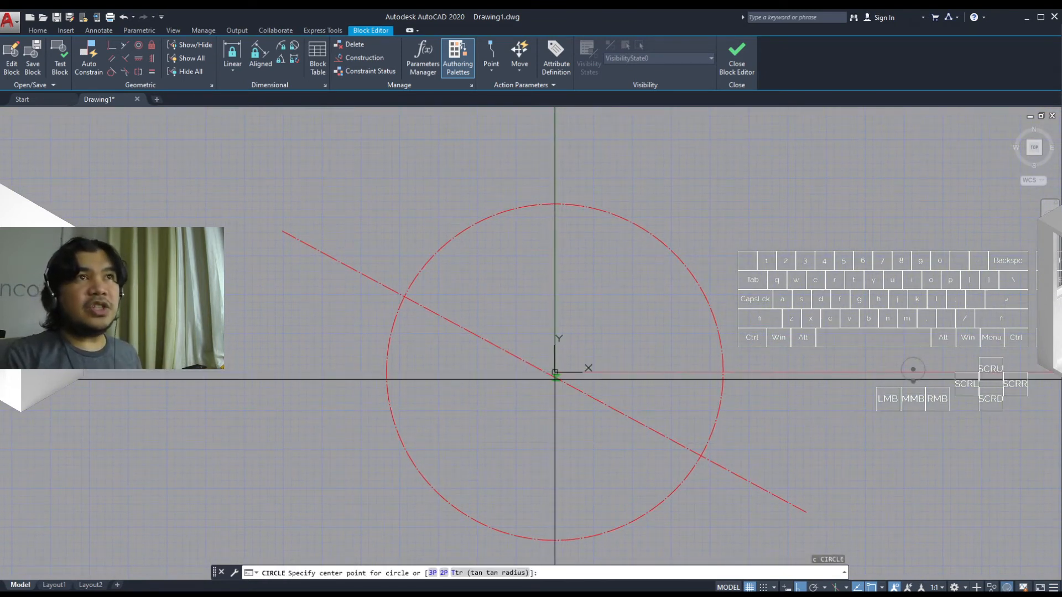
left_click(544, 371)
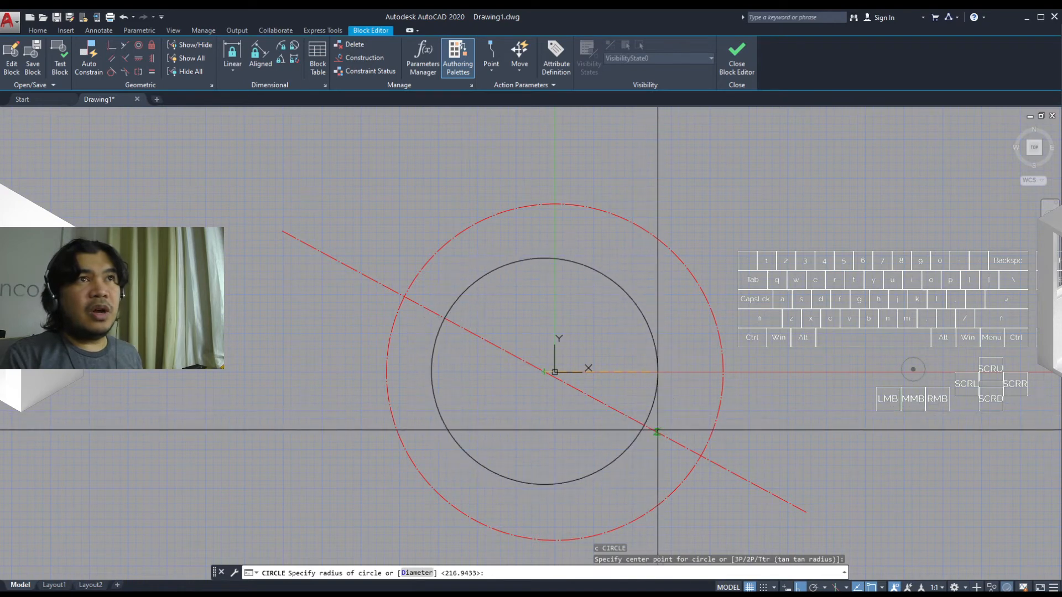
left_click(657, 431)
key("Escape")
mouse_move(658, 462)
middle_mouse_down()
mouse_move(621, 434)
mouse_move(621, 447)
middle_mouse_up()
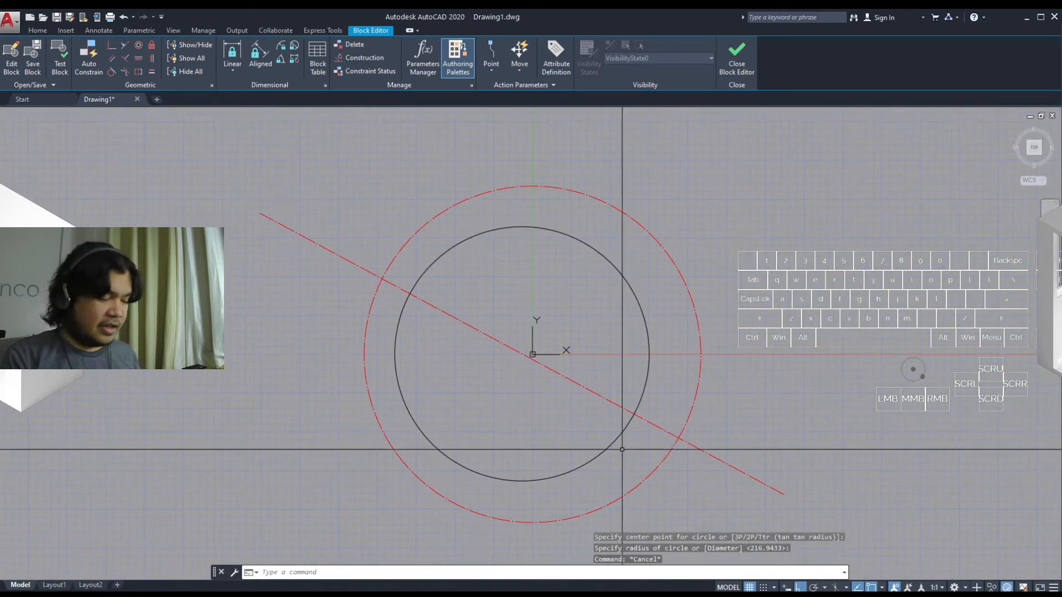
Step: Trim away the part of the diagonal line inside the new inner circle, using that circle as the cutting edge
type("tr")
key("space")
left_click(606, 453)
left_click(595, 438)
key("space")
left_click(598, 412)
left_click(592, 382)
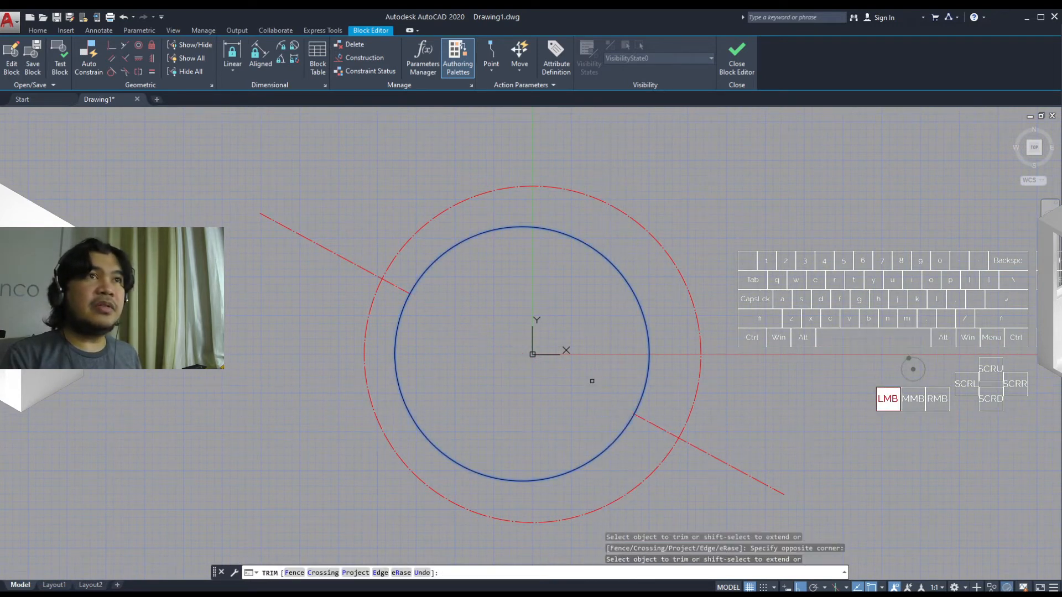
key("Escape")
Step: Erase the inner circle and undo the erasure
left_click(577, 462)
mouse_move(565, 438)
middle_mouse_down()
mouse_move(538, 441)
mouse_move(605, 415)
middle_mouse_up()
type("e")
key("space")
type("u")
key("space")
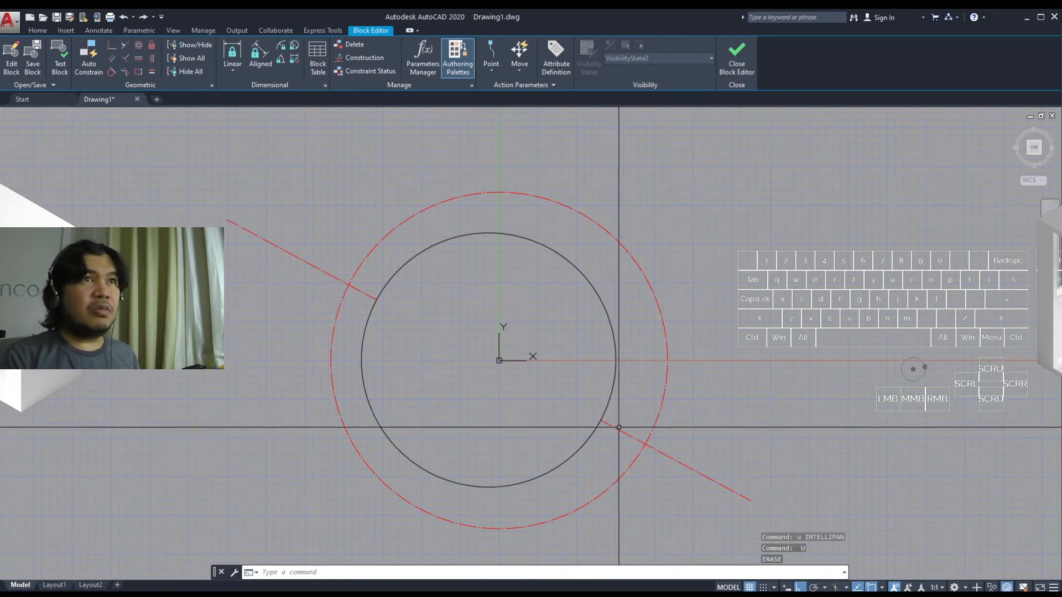
Step: Trim off the lower-left part of the inner circle, using the two remaining line segments as cutting edges
type("tr")
key("space")
left_click(615, 428)
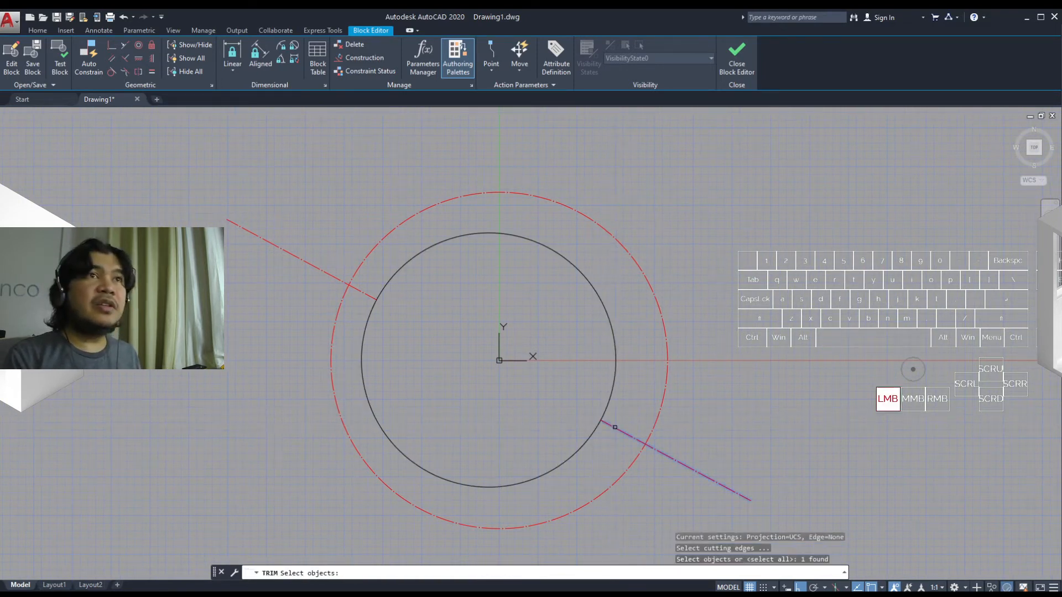
left_click(374, 297)
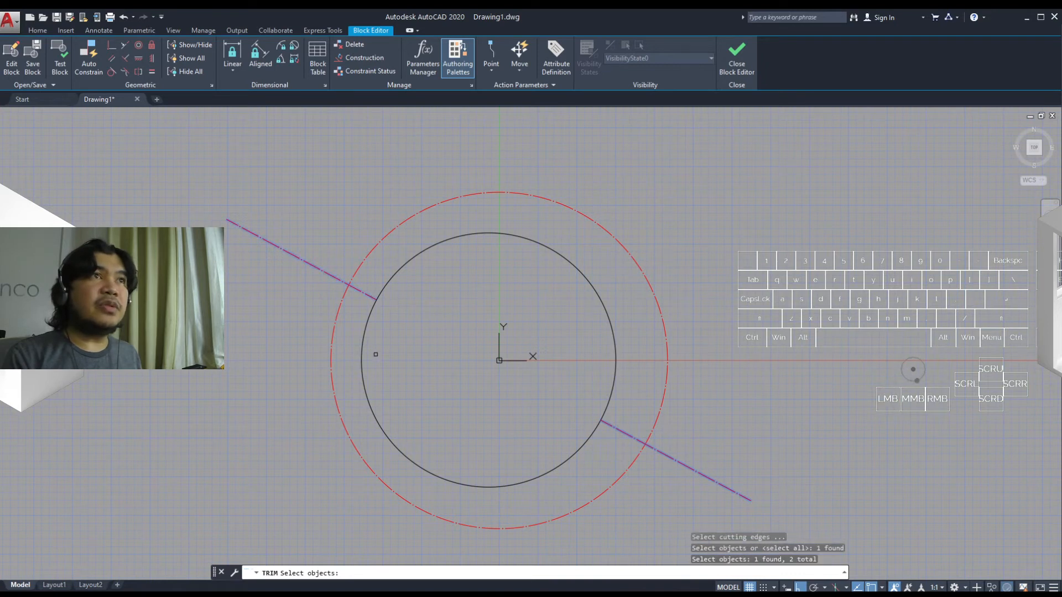
key("space")
left_click(360, 339)
left_click(364, 357)
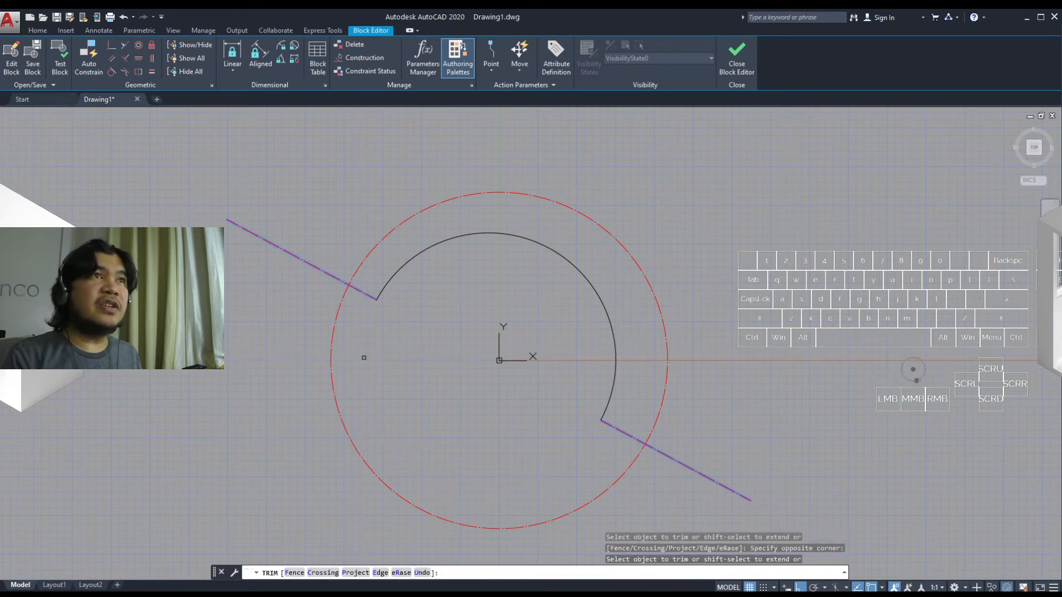
key("space")
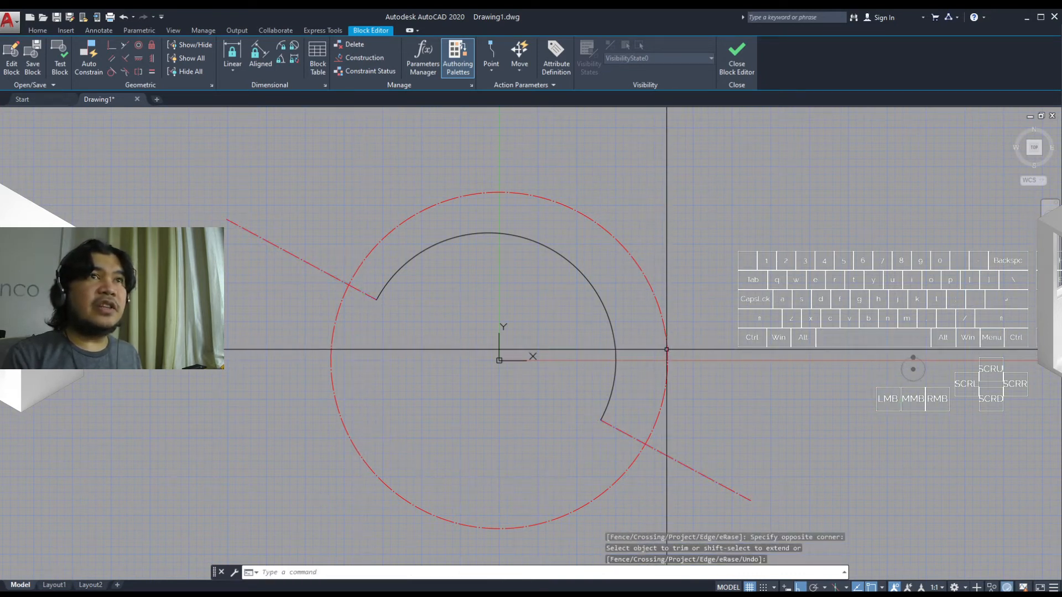
Step: Match the inner arc's properties to those of the outer red circle
left_click(667, 356)
type("ma")
key("space")
left_click(621, 369)
left_click(593, 327)
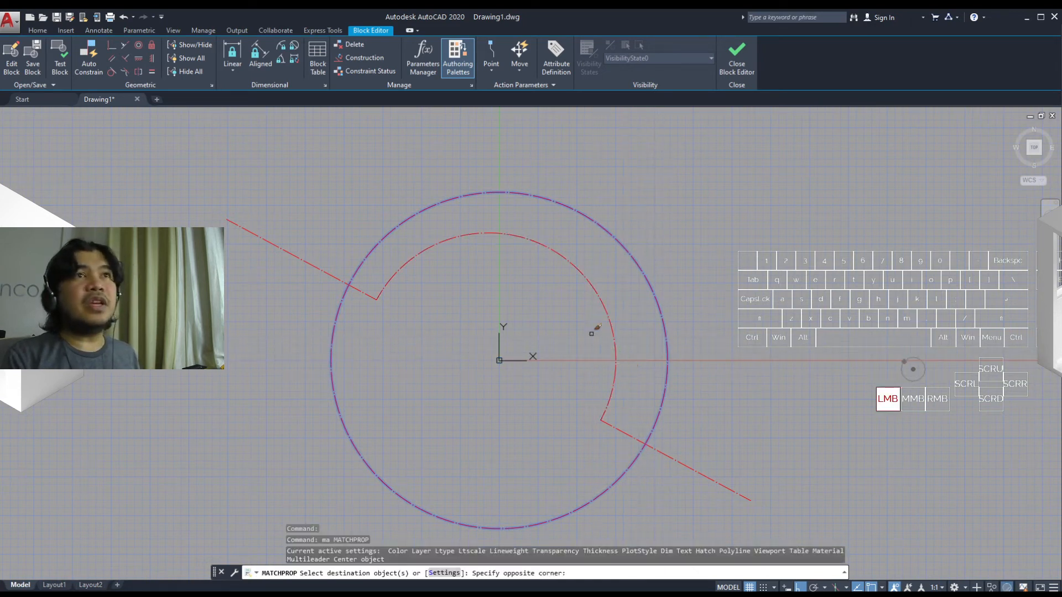
key("Escape")
mouse_move(575, 377)
middle_mouse_down()
mouse_move(590, 389)
mouse_move(598, 361)
mouse_move(606, 378)
middle_mouse_up()
Step: Close the Block Editor and save the changes to the Null block
left_click(739, 58)
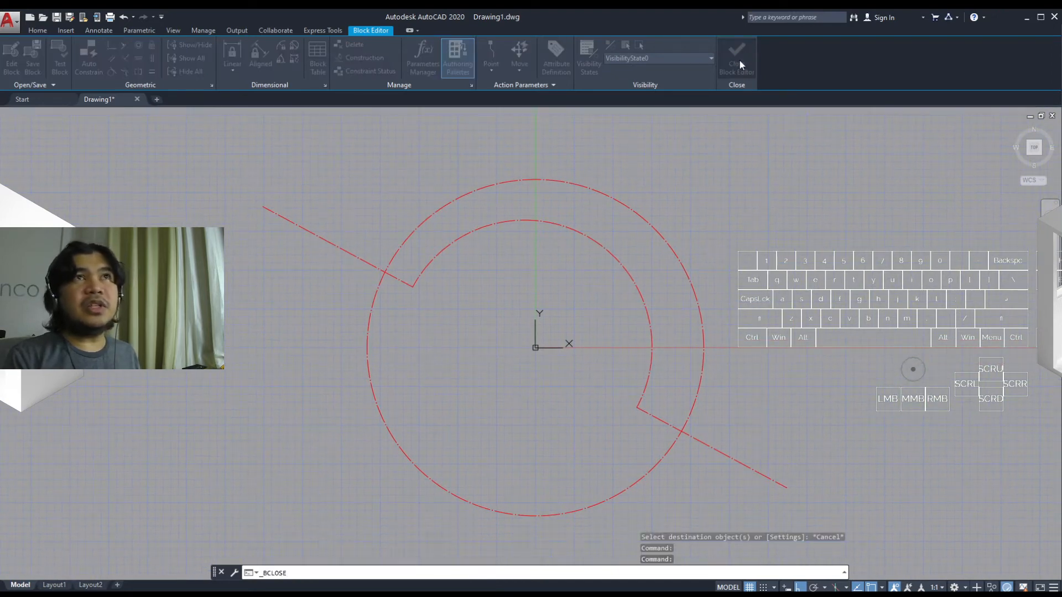
left_click_drag(33, 520, 568, 268)
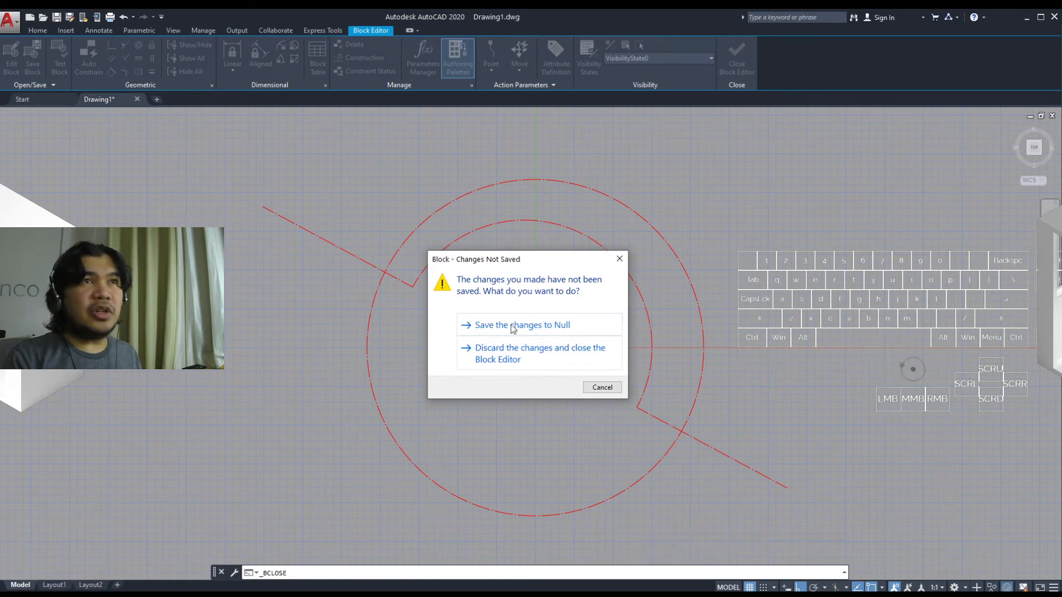
left_click(544, 327)
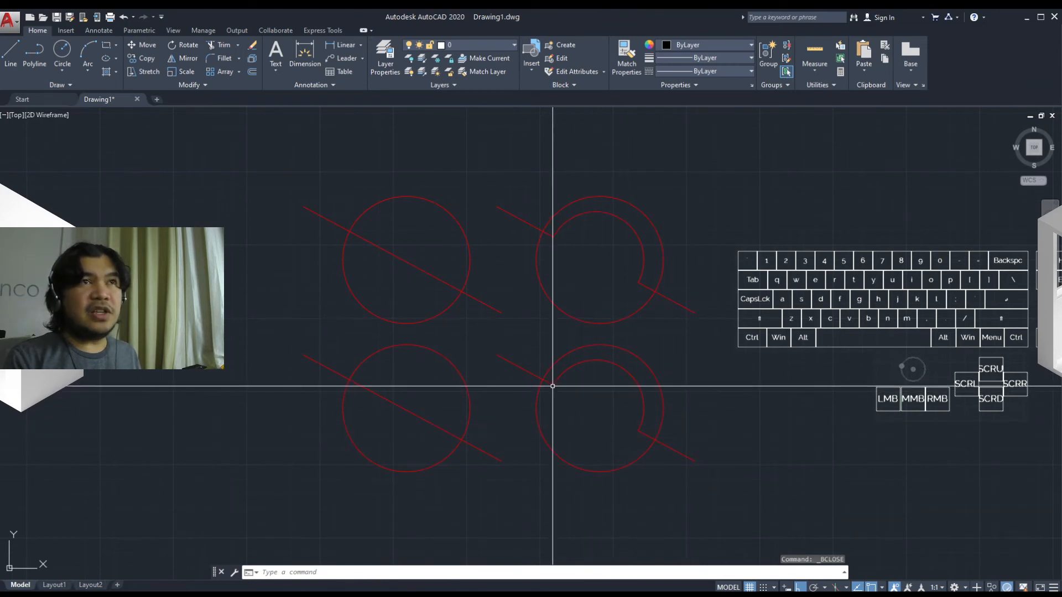
Step: Check by selection how the upper and lower circle-and-line groups are picked after the block edit
double_click(436, 315)
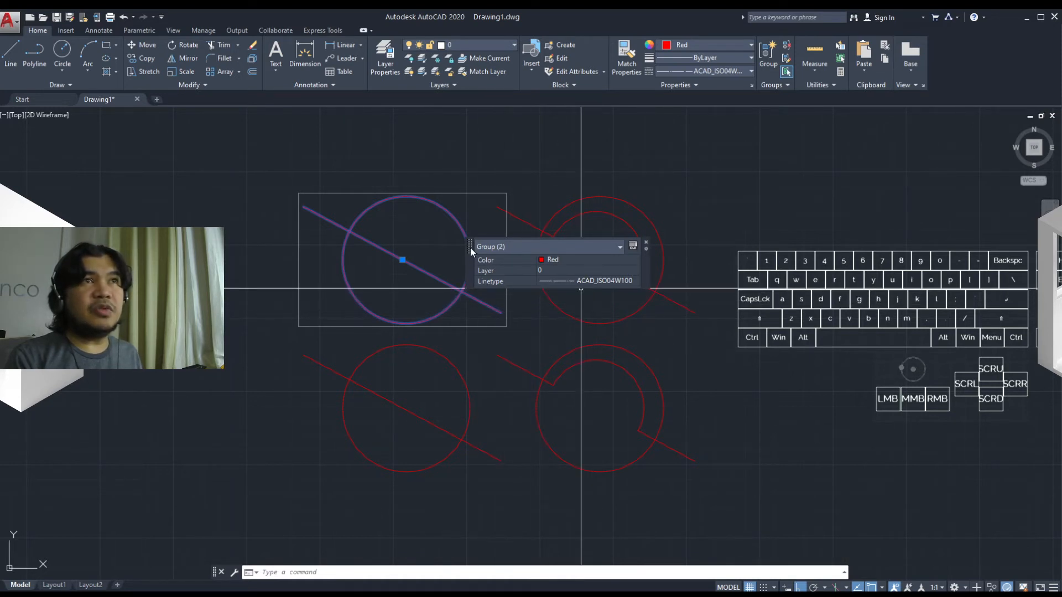
key("Escape")
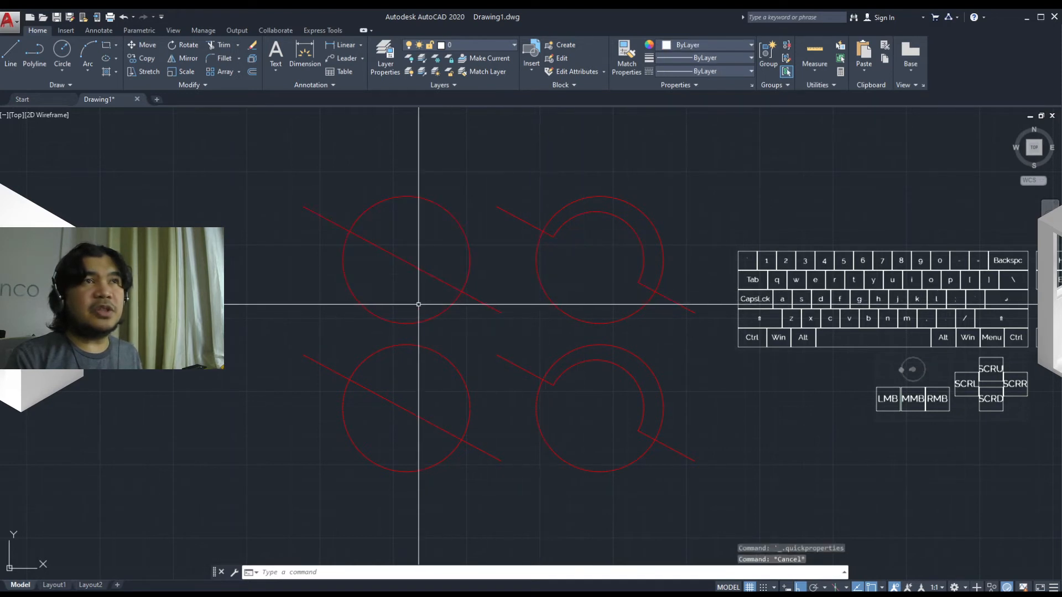
left_click(444, 312)
left_click(421, 335)
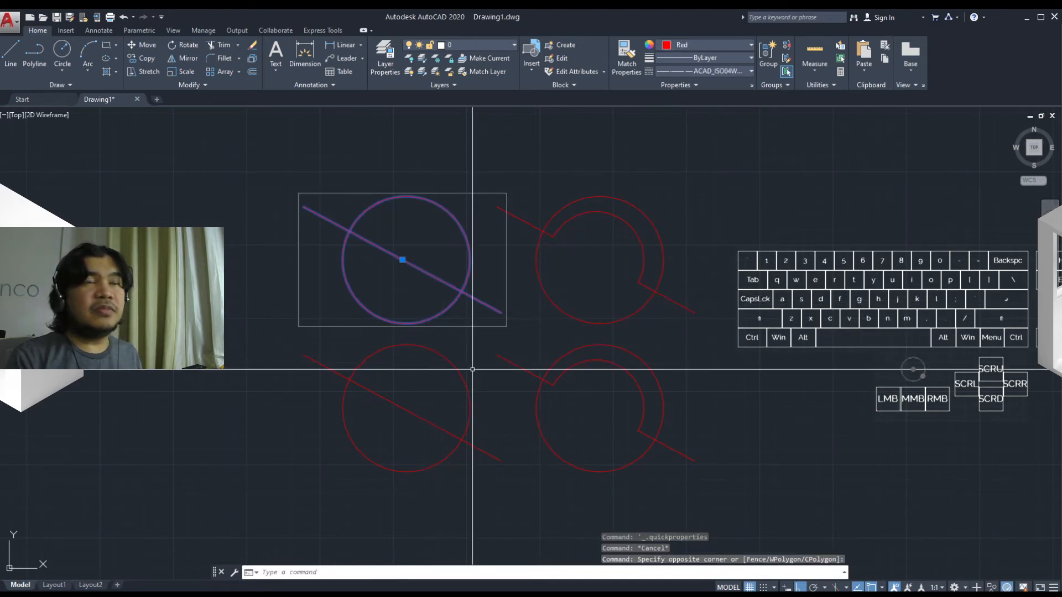
key("Escape")
left_click(422, 556)
left_click(360, 282)
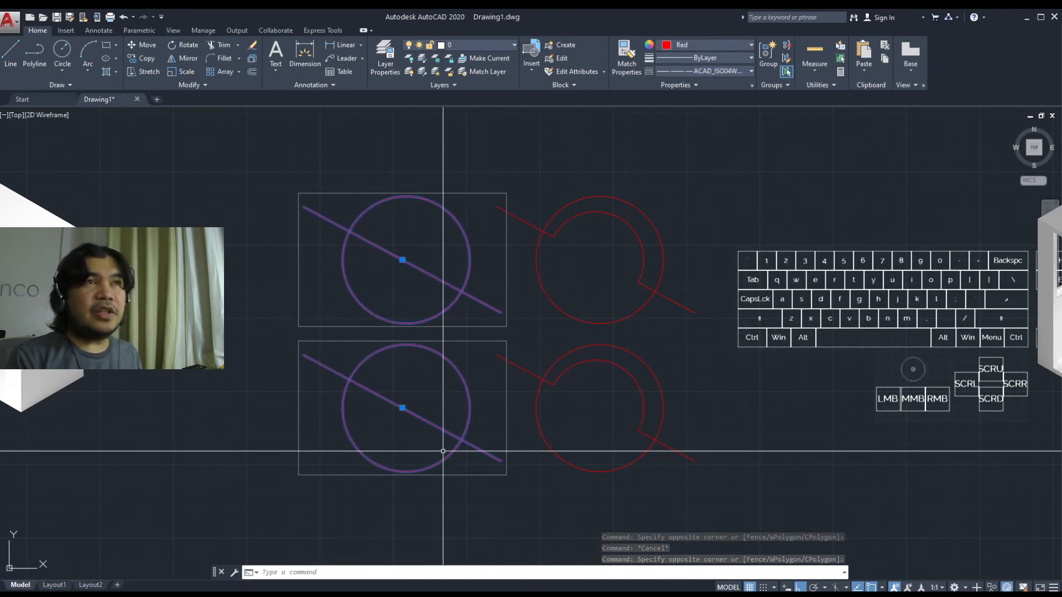
key("Escape")
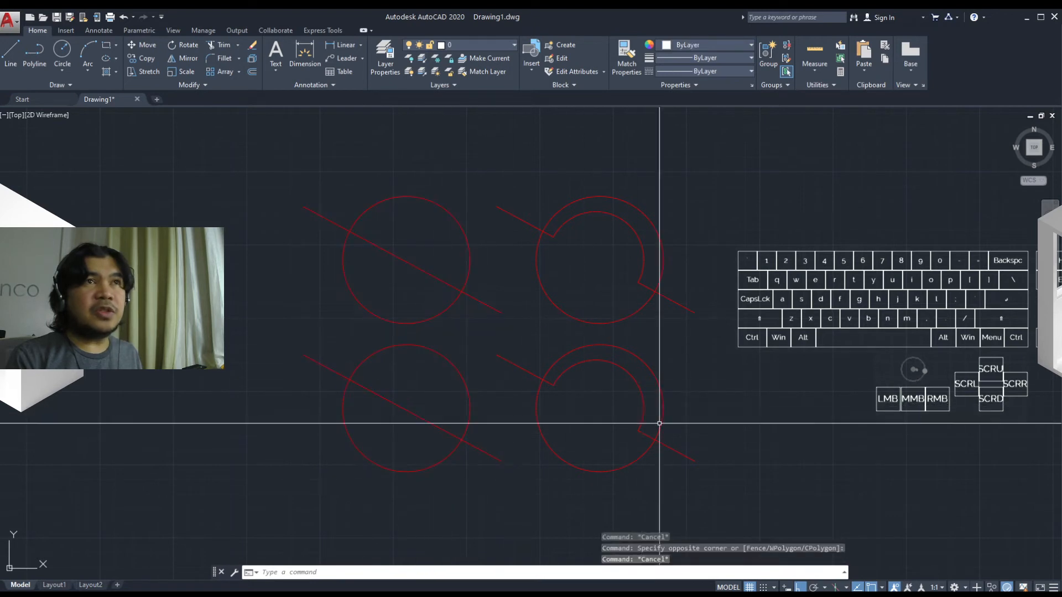
Step: Check the two edited Null block instances by selecting them
left_click(693, 484)
left_click(599, 256)
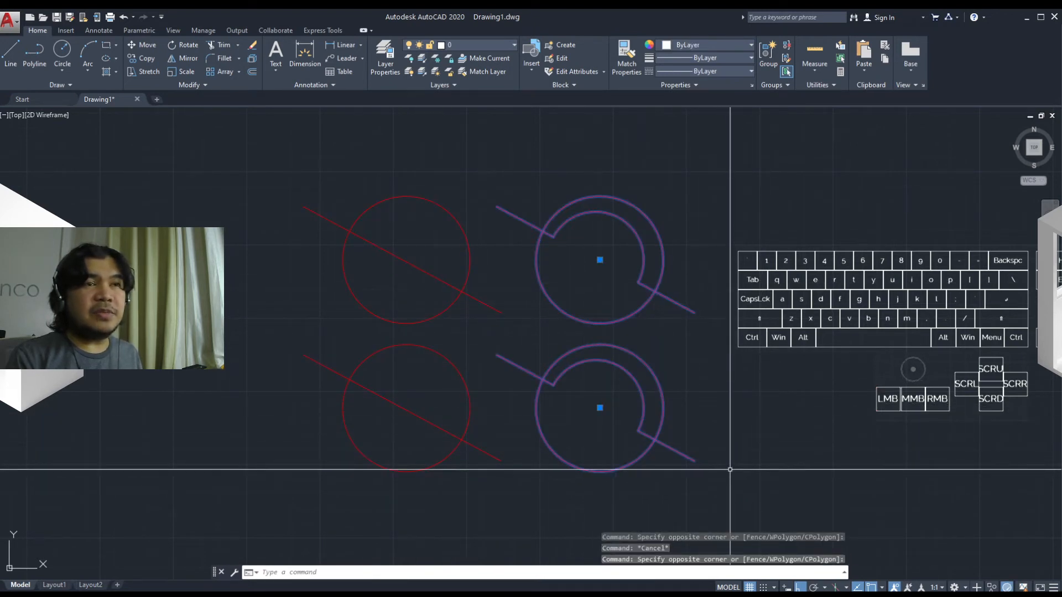
left_click(677, 472)
key("Escape")
middle_click_drag(677, 473, 643, 469)
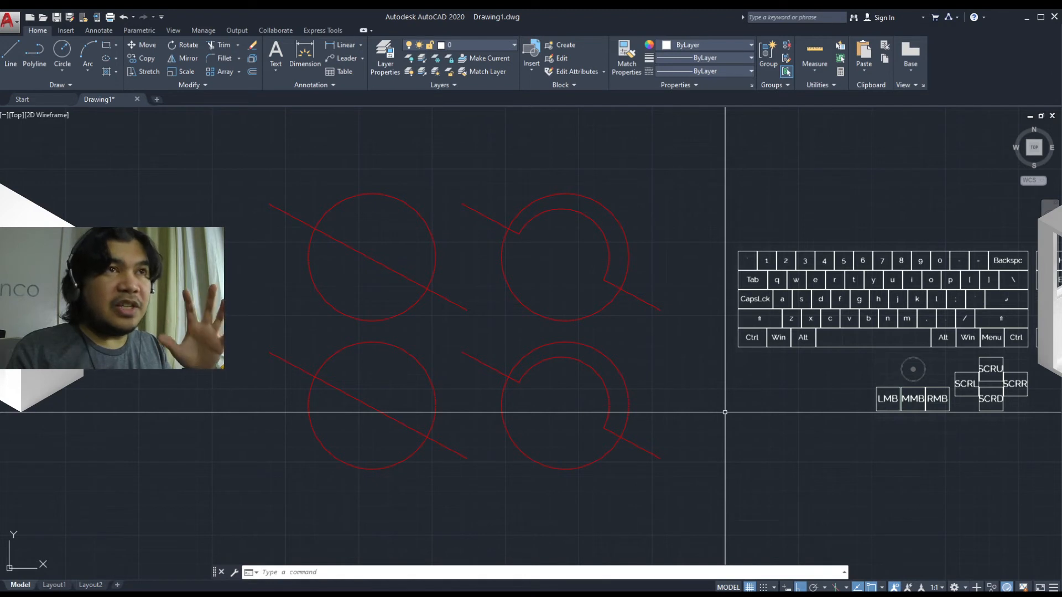
middle_click_drag(556, 434, 583, 438)
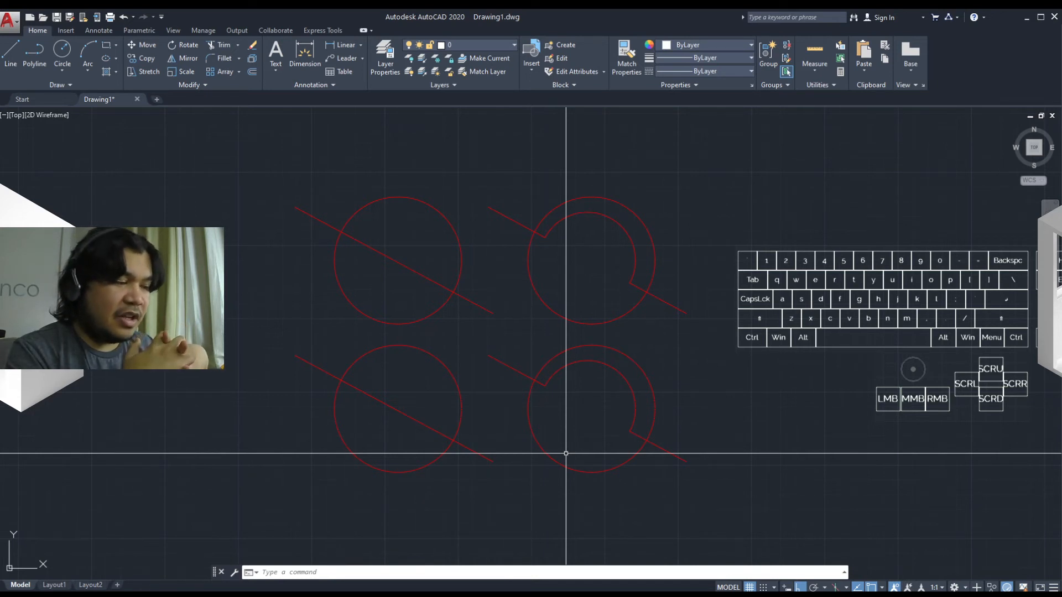
left_click(597, 324)
middle_click_drag(659, 426, 589, 425)
key("Escape")
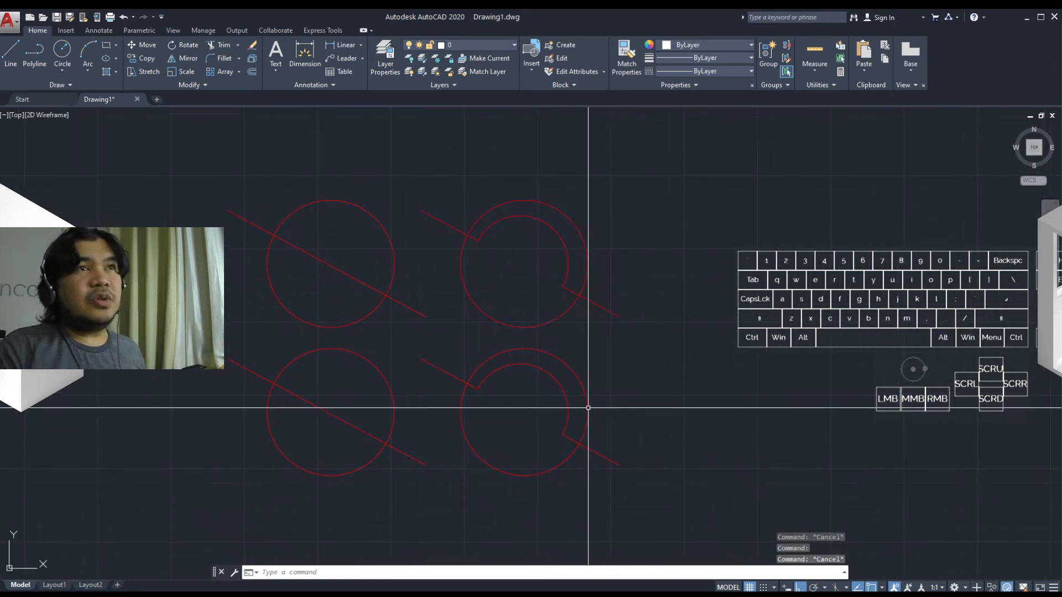
Step: Copy the lower Null block straight across, placing the copy just to the right of the original
left_click(587, 407)
type("c")
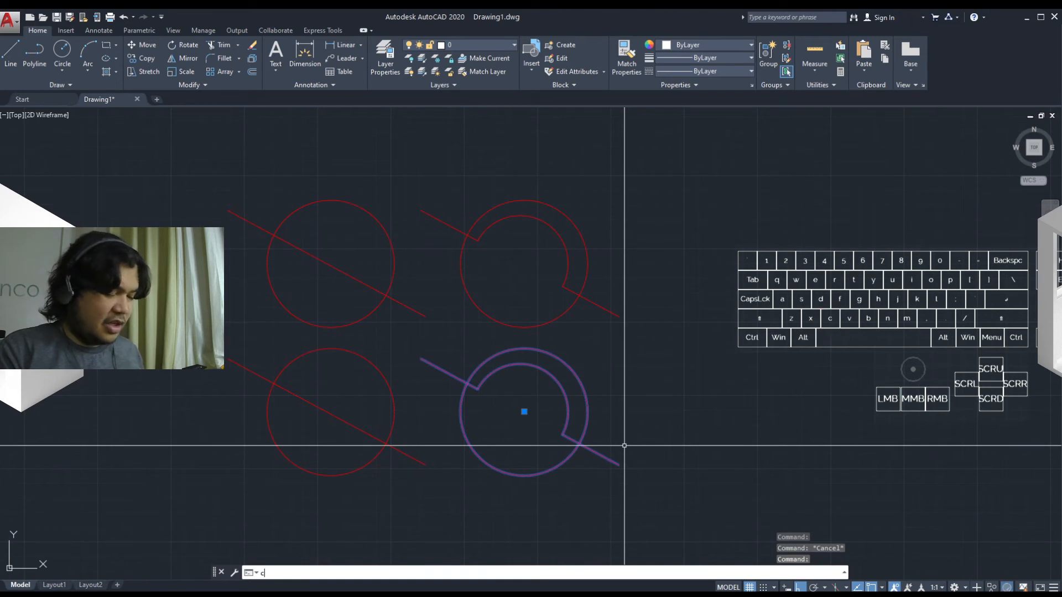
type("o")
key("Return")
left_click(429, 500)
middle_click_drag(621, 505, 463, 515)
left_click(464, 515)
key("Escape")
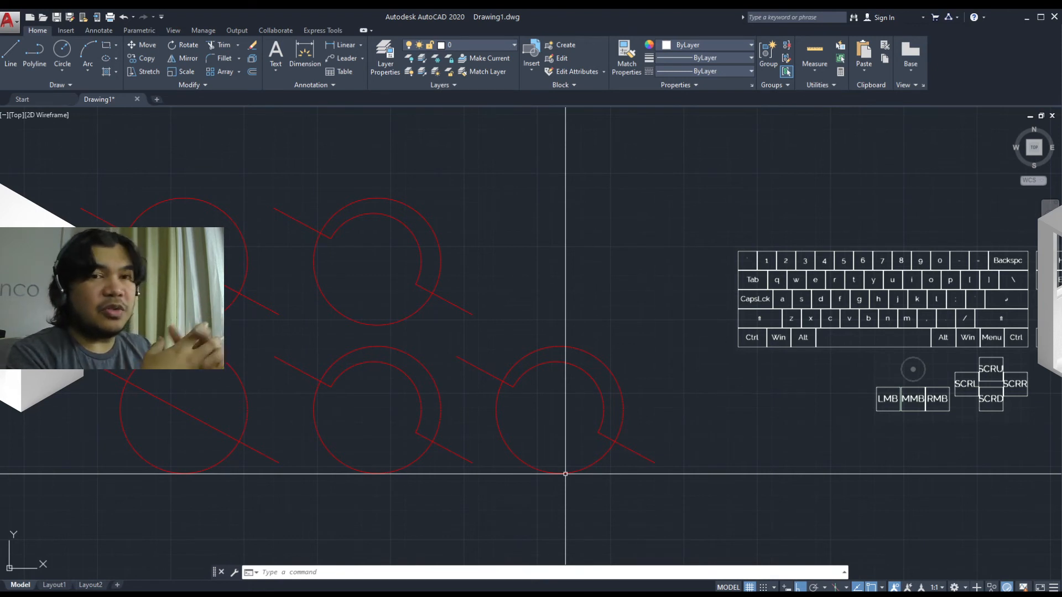
Step: Explode the newly copied Null block into separate objects
left_click(612, 468)
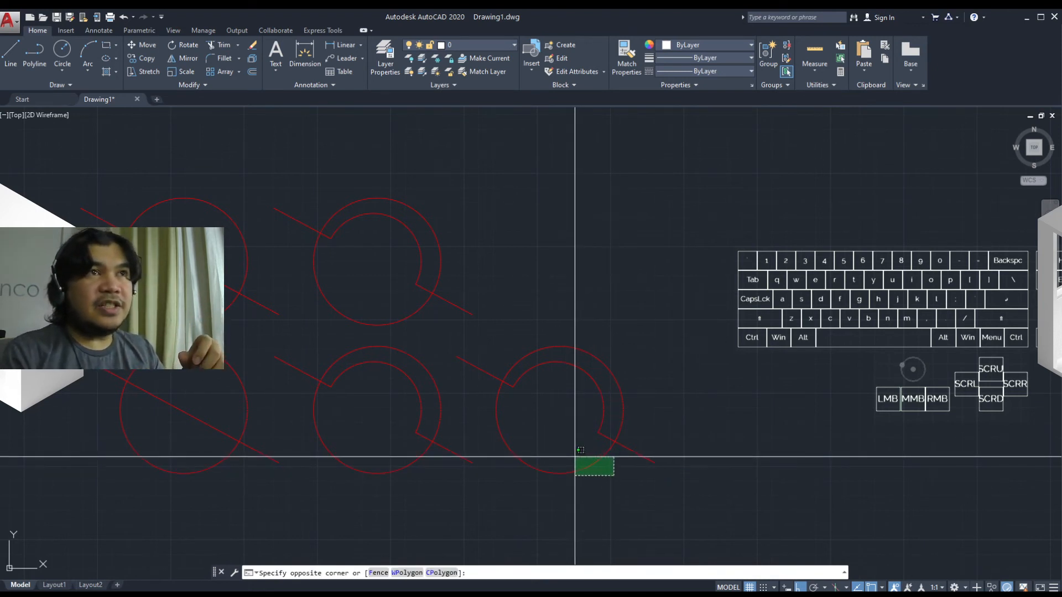
left_click(576, 459)
middle_click_drag(567, 479, 616, 462)
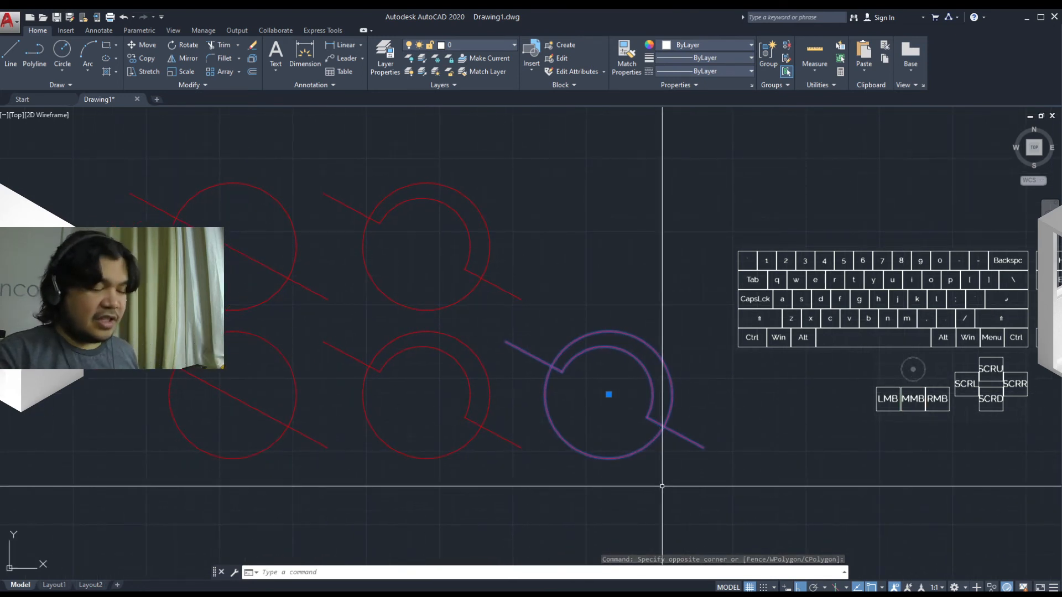
type("x")
key("space")
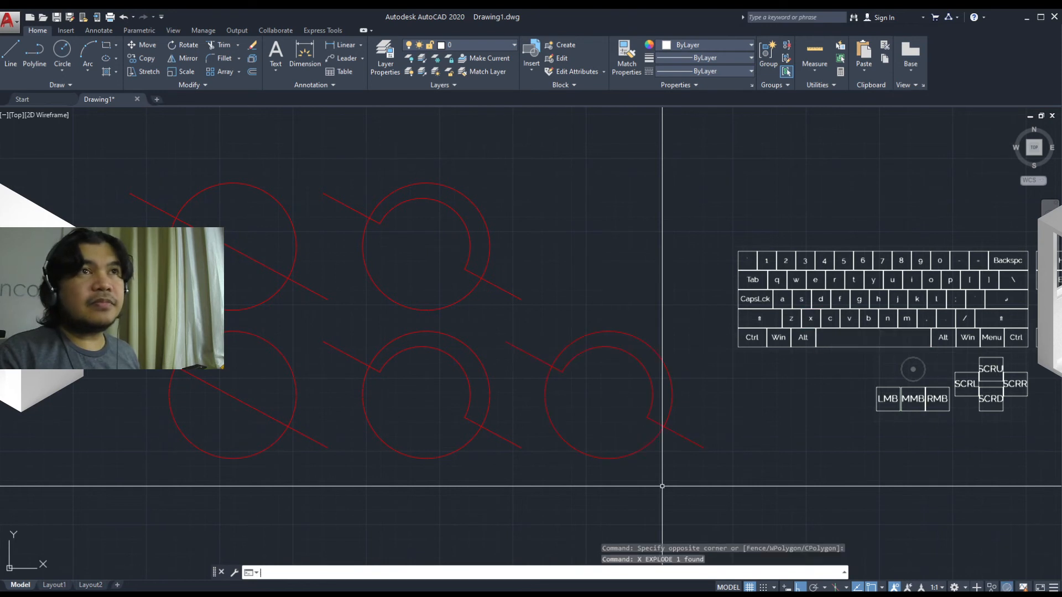
Step: Check by selection that the exploded copy's circle, arc and line segments pick as individual objects
left_click(648, 441)
key("Escape")
left_click(695, 462)
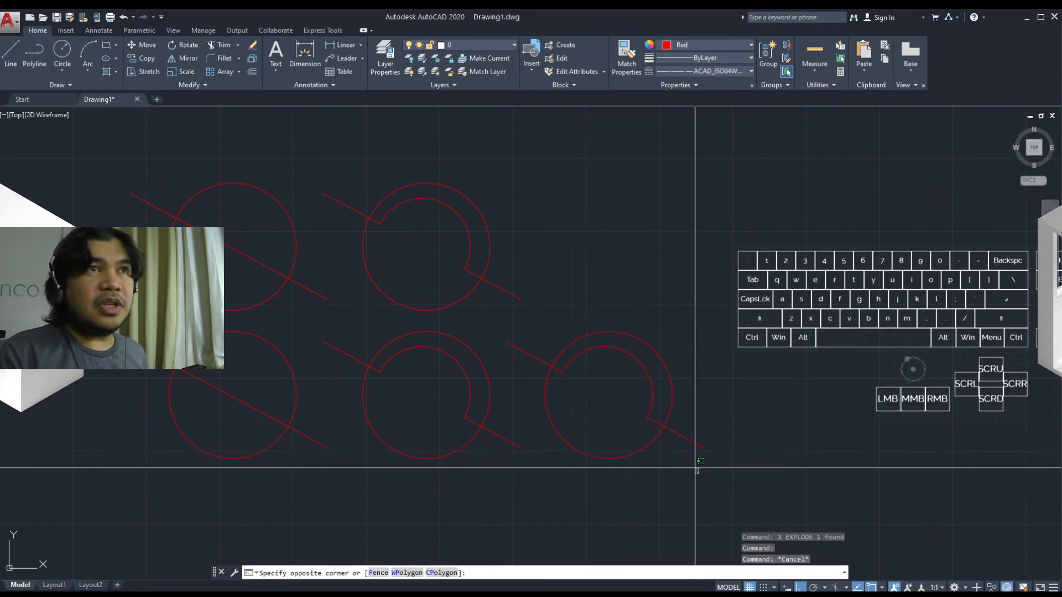
left_click(612, 406)
left_click(594, 396)
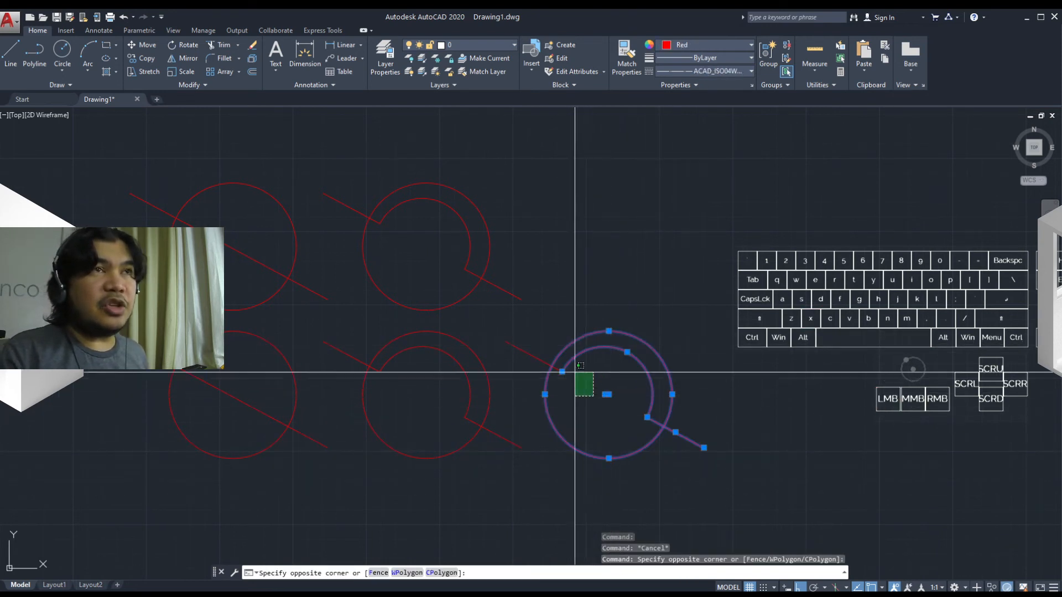
left_click(551, 339)
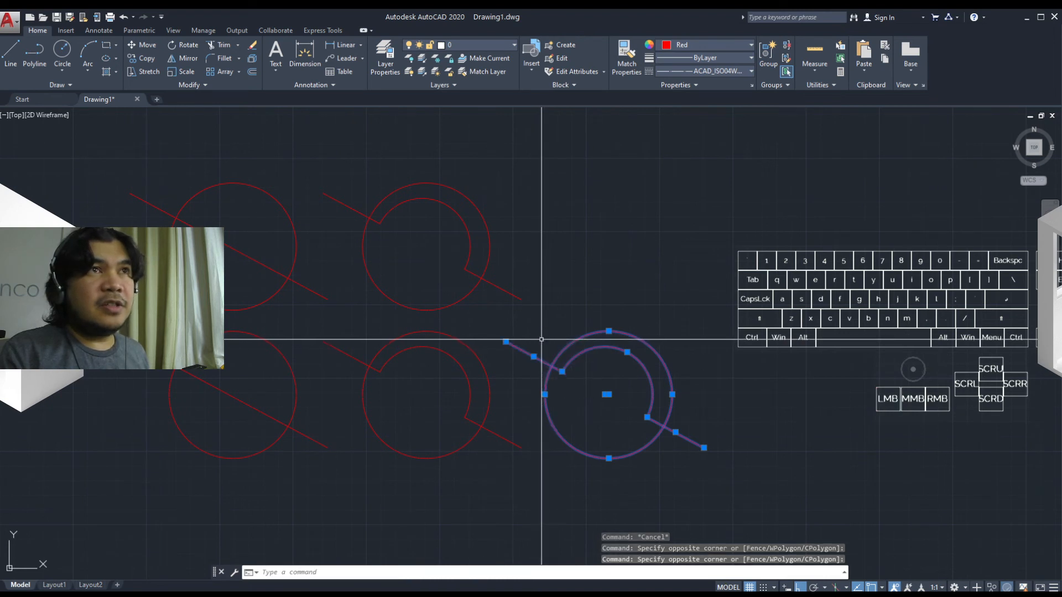
key("Escape")
Step: Mirror the exploded copy's inner arc across the line through its two endpoints, erasing the source arc
left_click(646, 372)
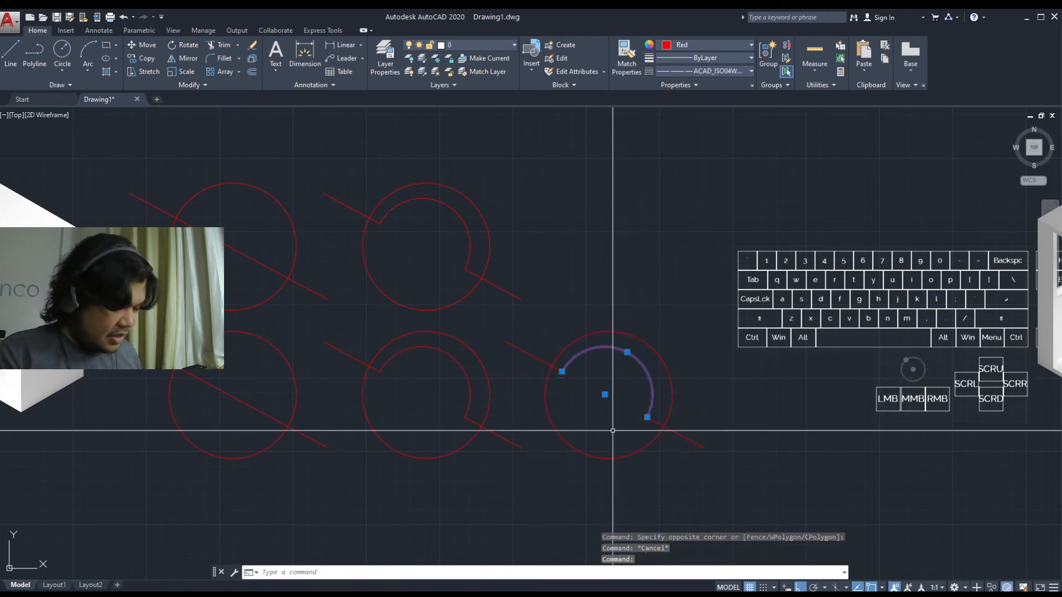
type("mi")
key("space")
left_click(646, 418)
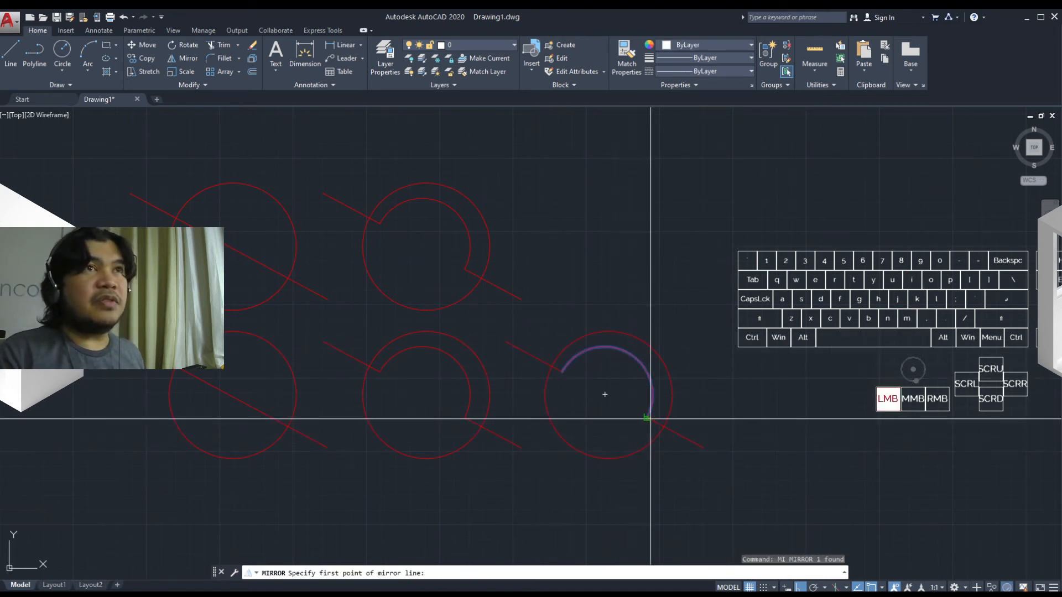
left_click(562, 370)
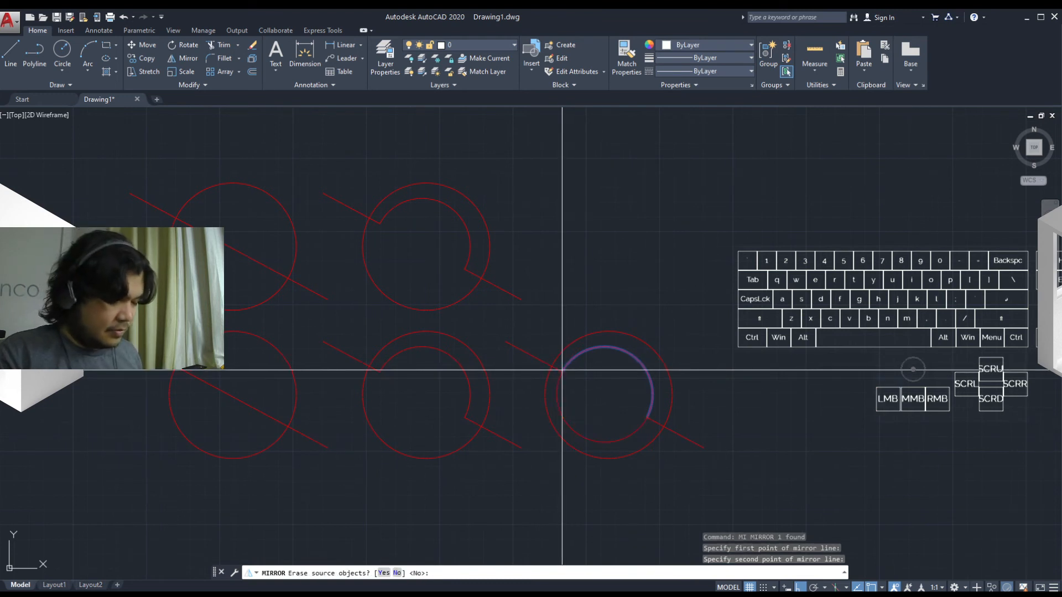
type("y")
key("space")
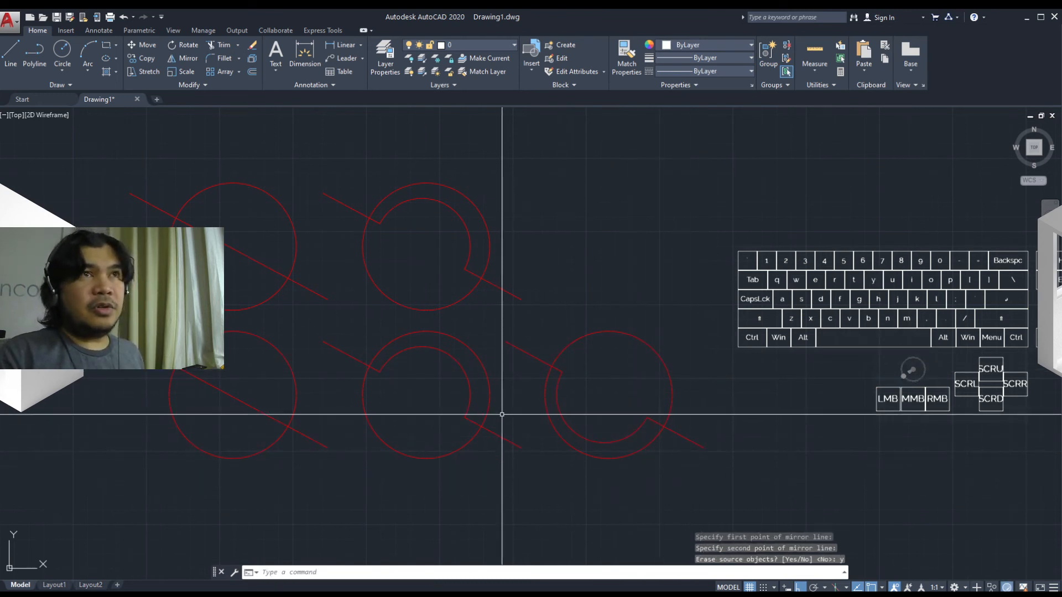
Step: Start a Write Block from the mirrored copy's circle, arc and two lines, using the circle's centre as base point
left_click(750, 483)
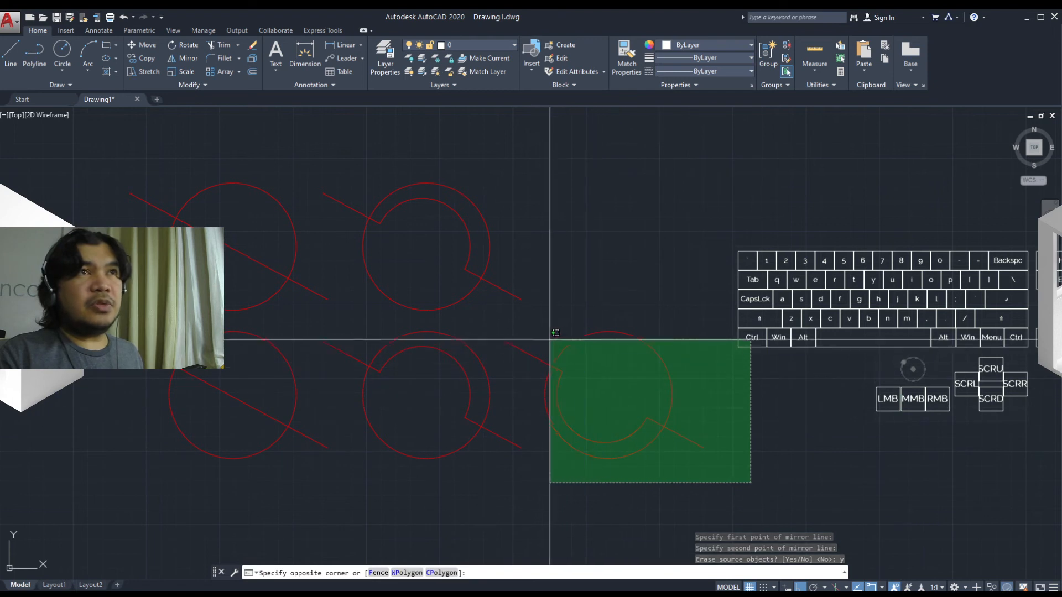
left_click(536, 324)
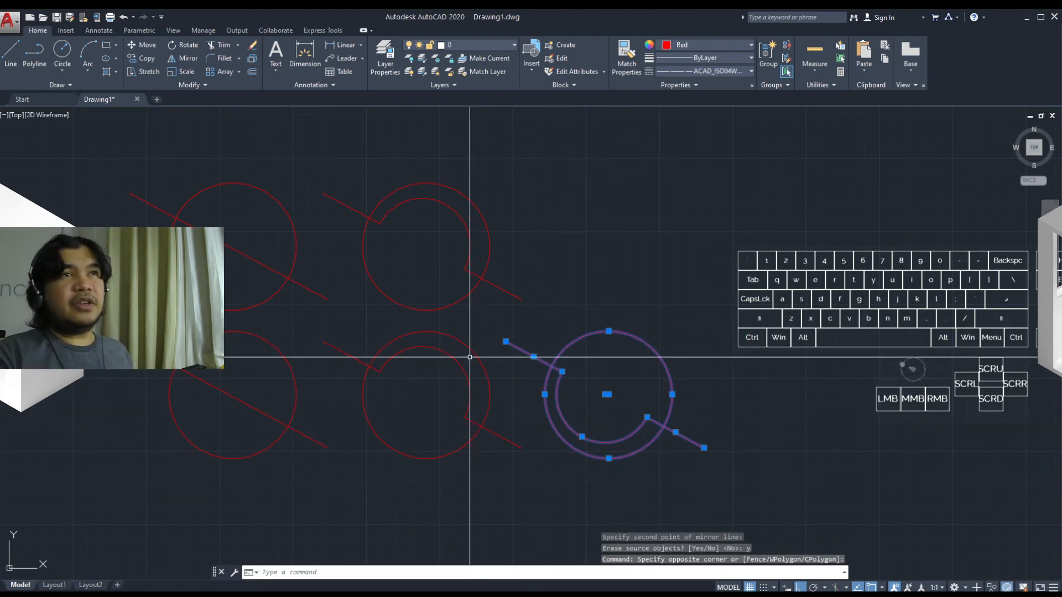
mouse_move(506, 432)
middle_mouse_down()
mouse_move(542, 443)
mouse_move(525, 429)
middle_mouse_up()
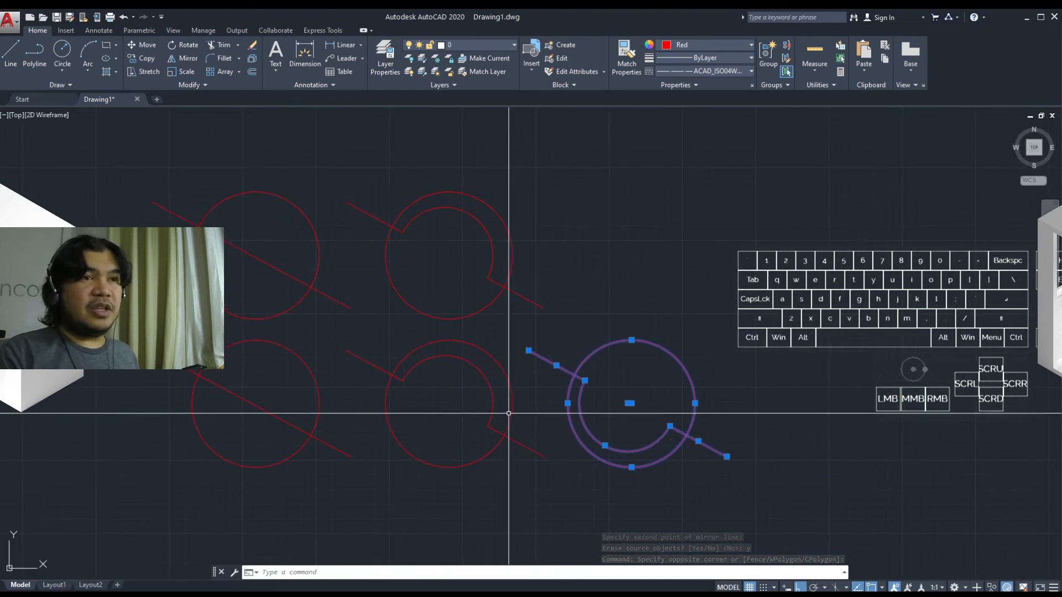
type("w")
key("Return")
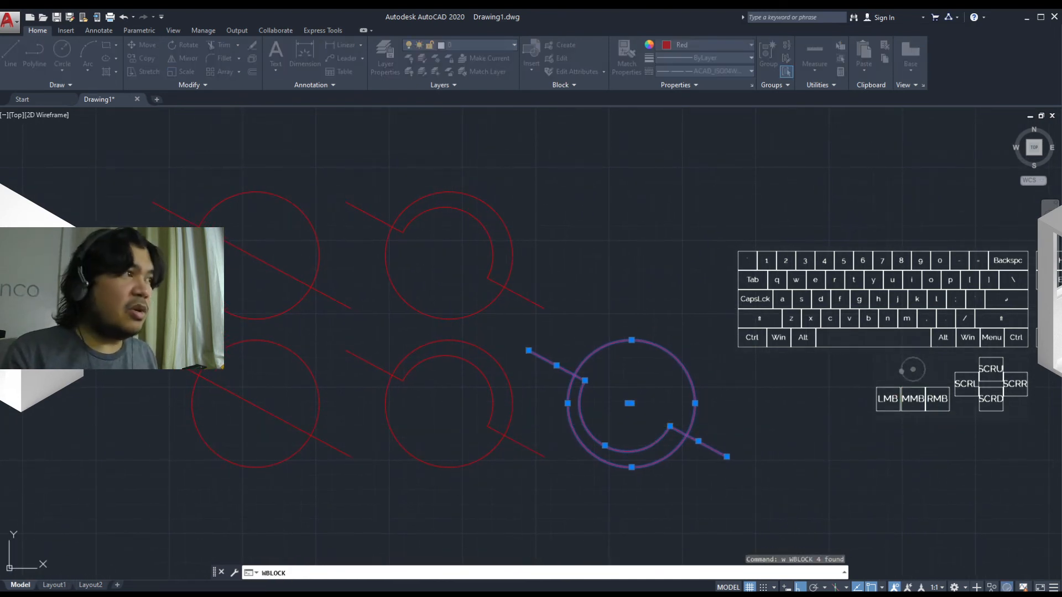
left_click_drag(389, 287, 541, 211)
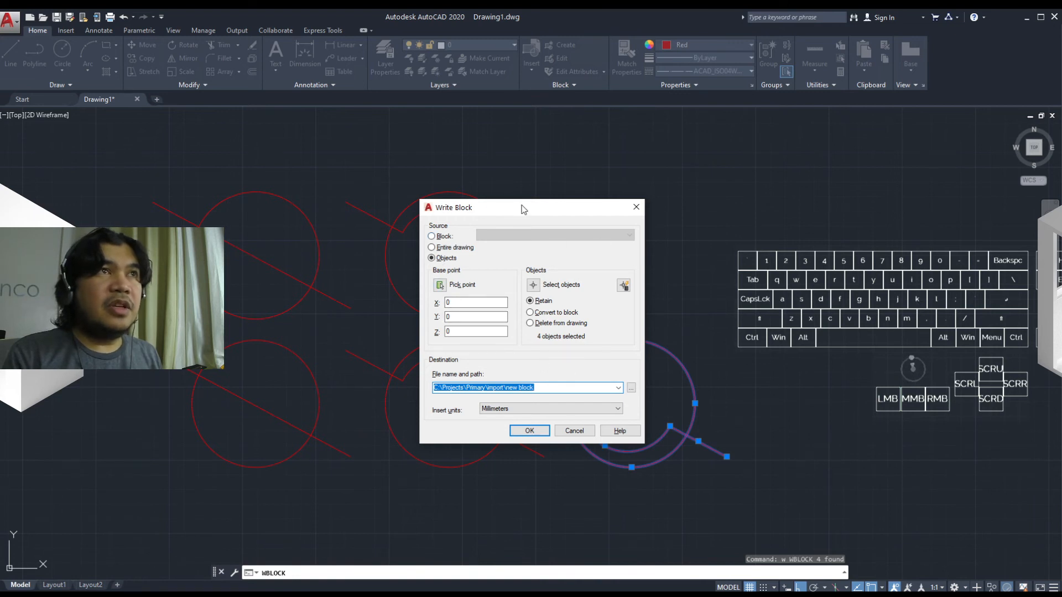
left_click(441, 286)
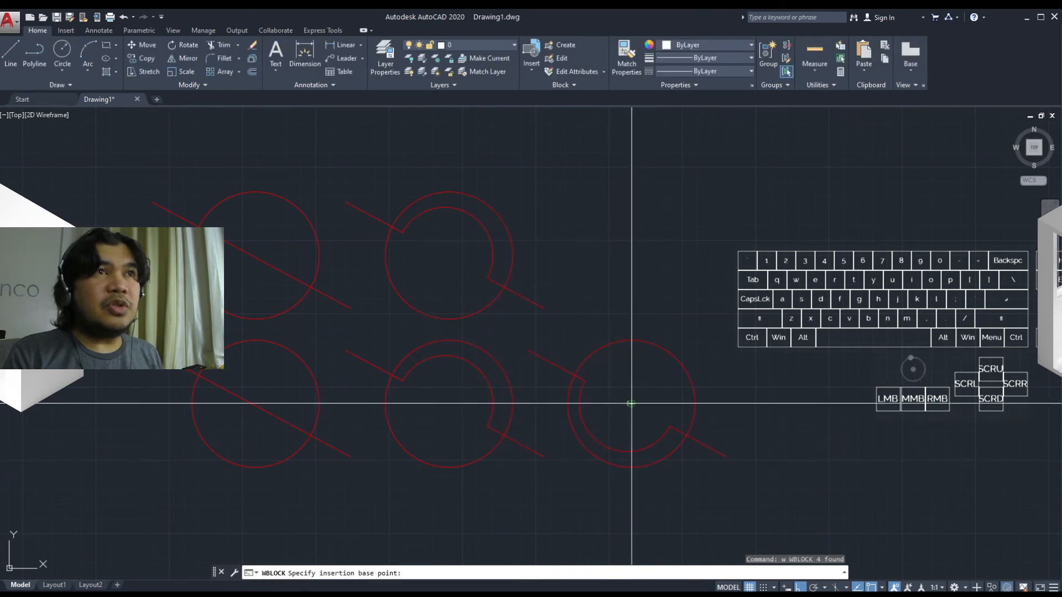
left_click(631, 404)
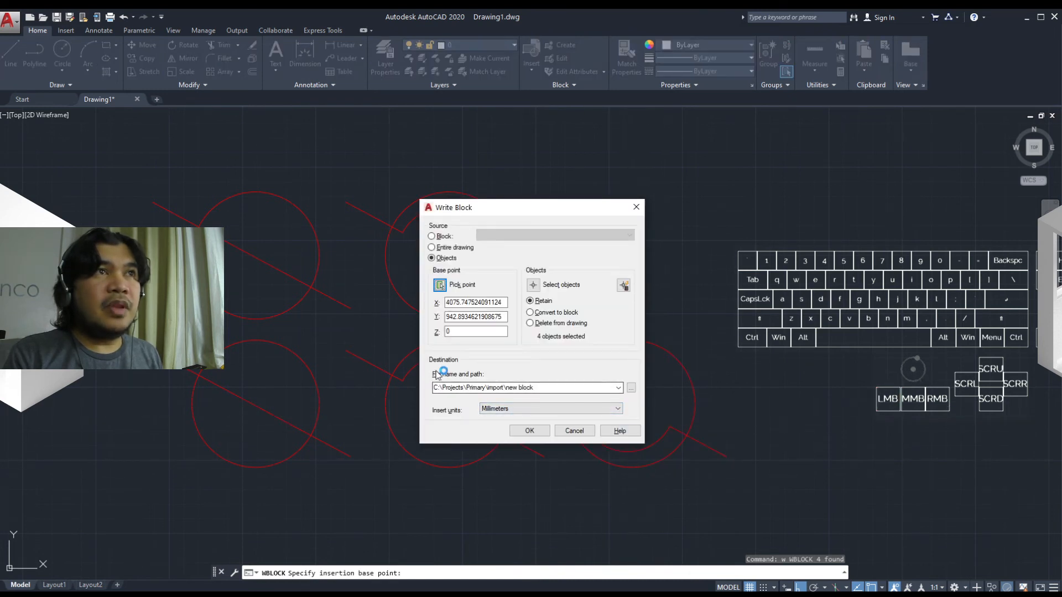
Step: Write the objects out as NullV2 in C:\Projects\Primary\import, converting them to a block in the current drawing
left_click(531, 313)
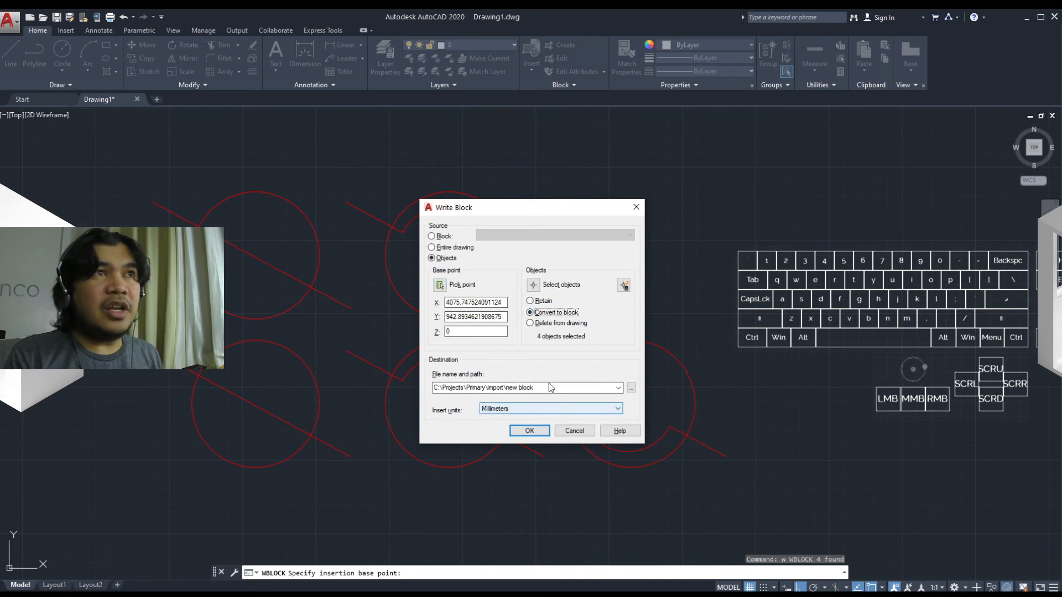
double_click(509, 389)
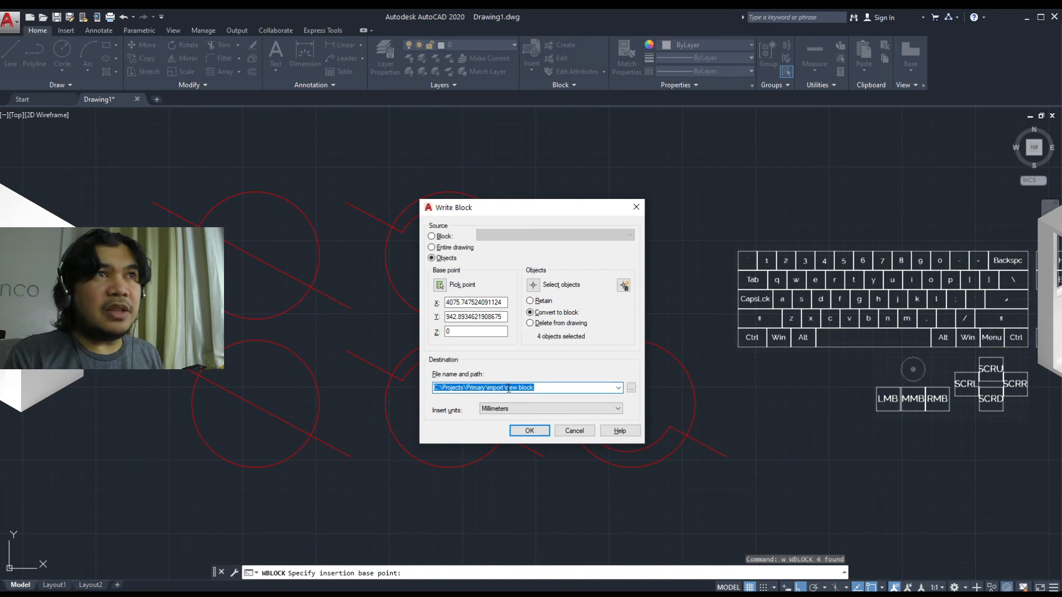
left_click_drag(506, 389, 610, 390)
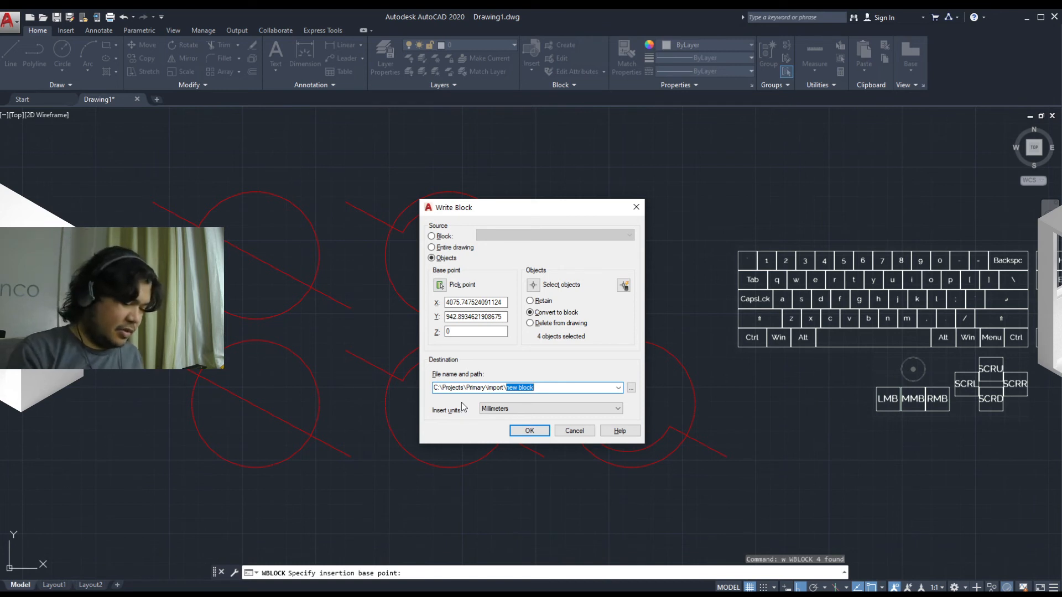
type("NullV2")
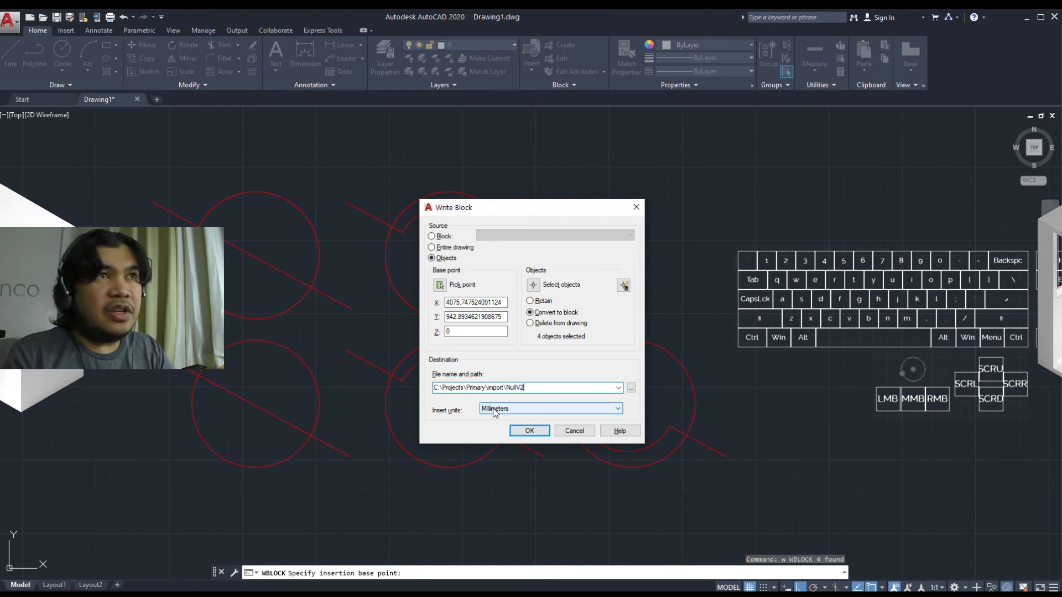
left_click(529, 431)
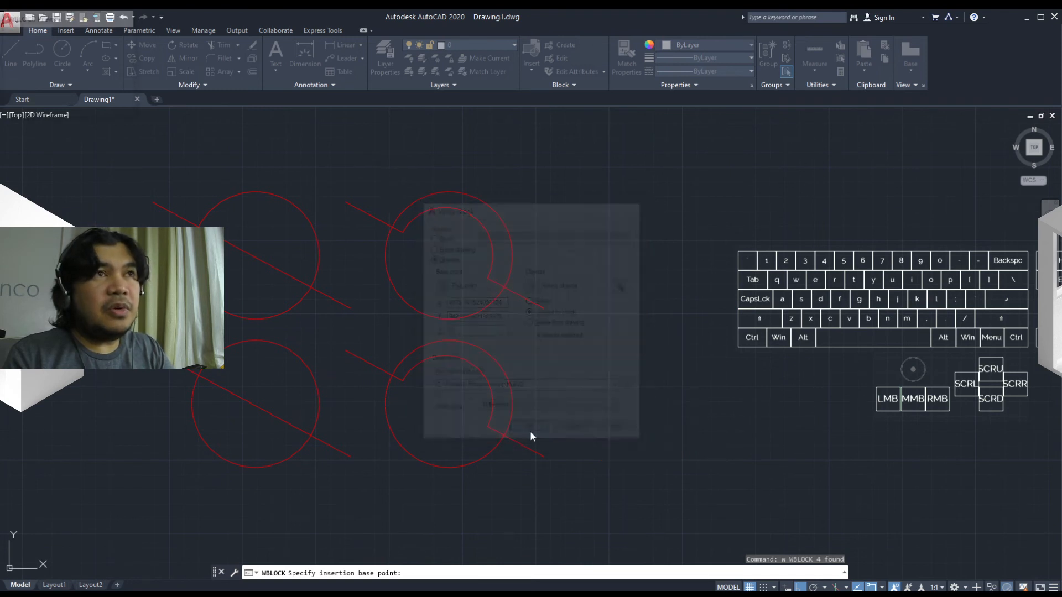
left_click(648, 466)
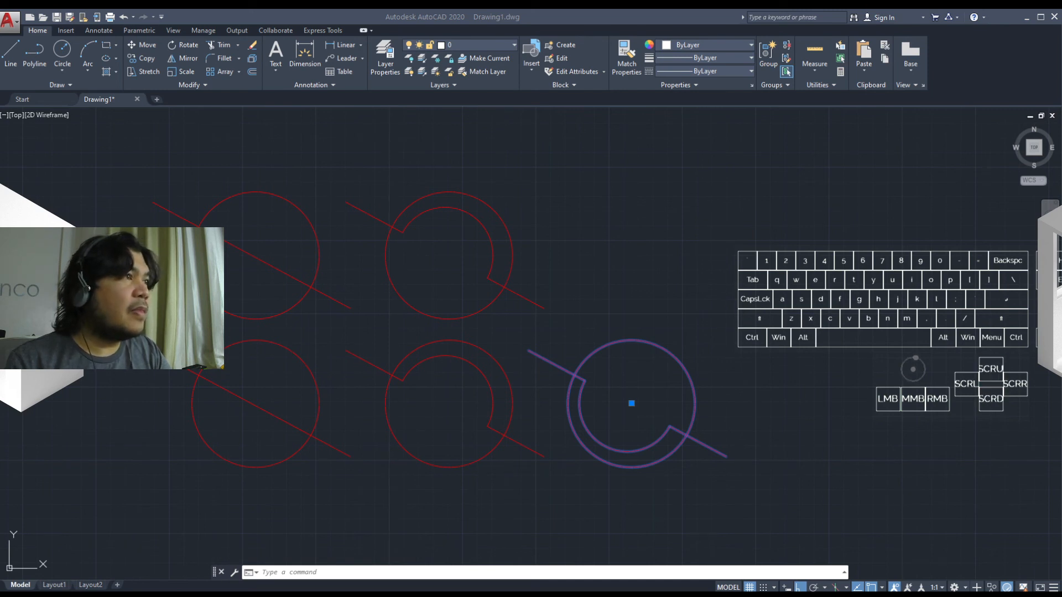
left_click(45, 17)
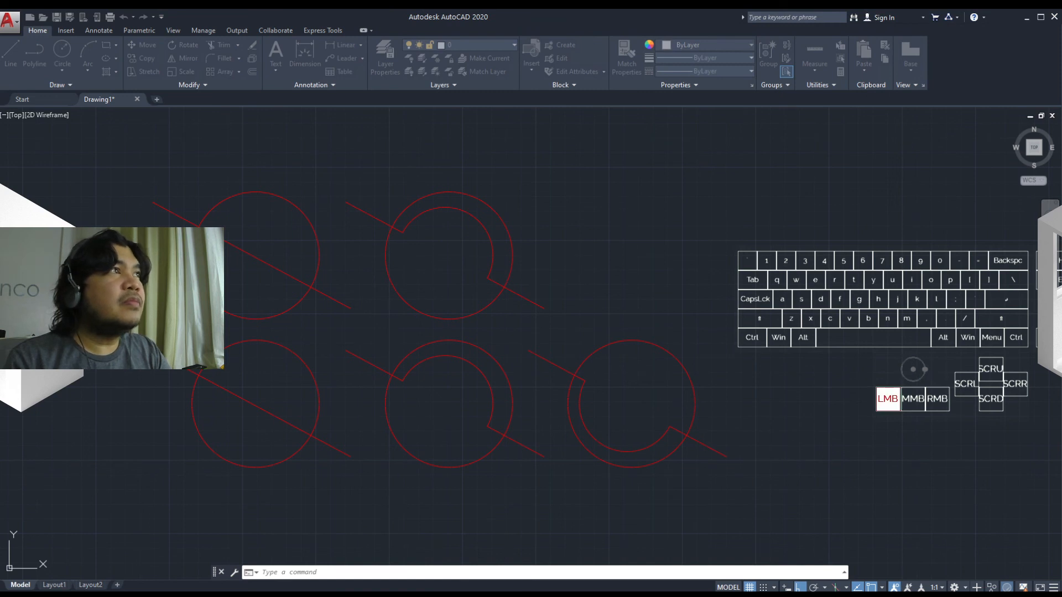
left_click(277, 298)
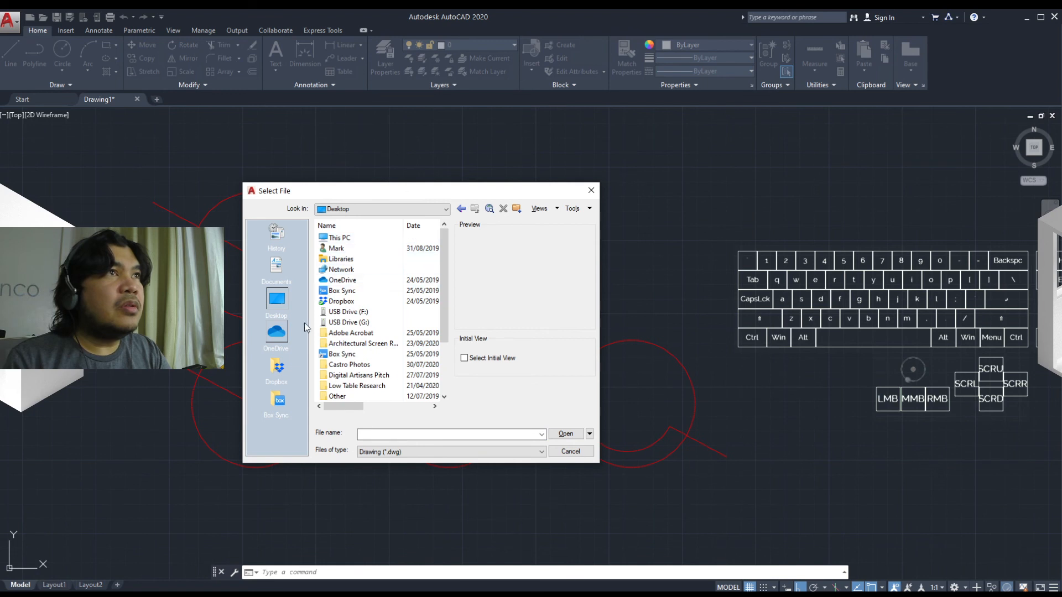
scroll(370, 364, "down", 2)
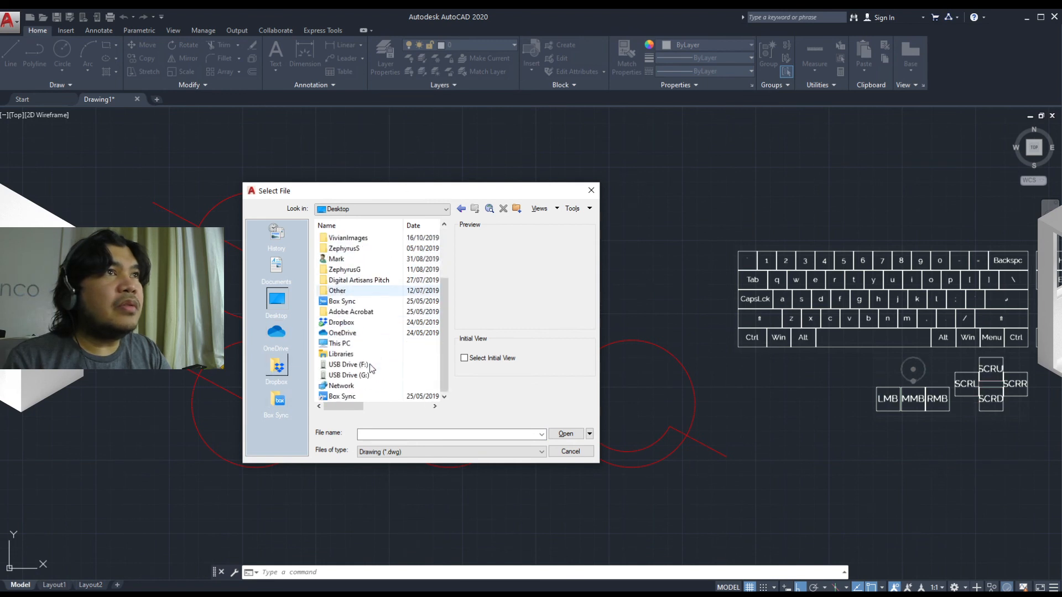
scroll(368, 376, "up", 3)
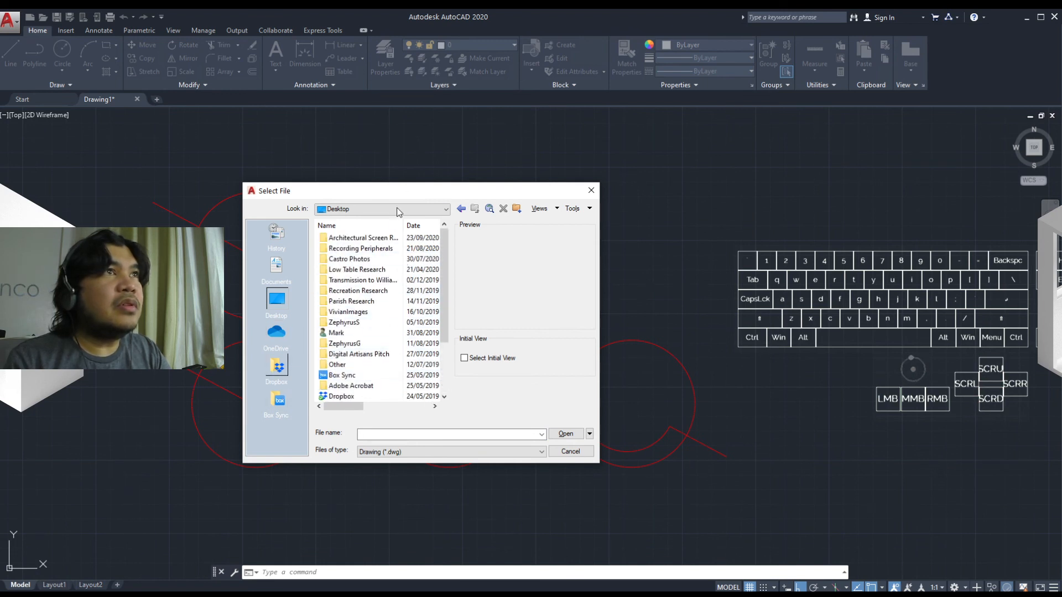
mouse_move(406, 197)
left_mouse_down()
mouse_move(44, 205)
mouse_move(171, 218)
mouse_move(0, 207)
left_mouse_up()
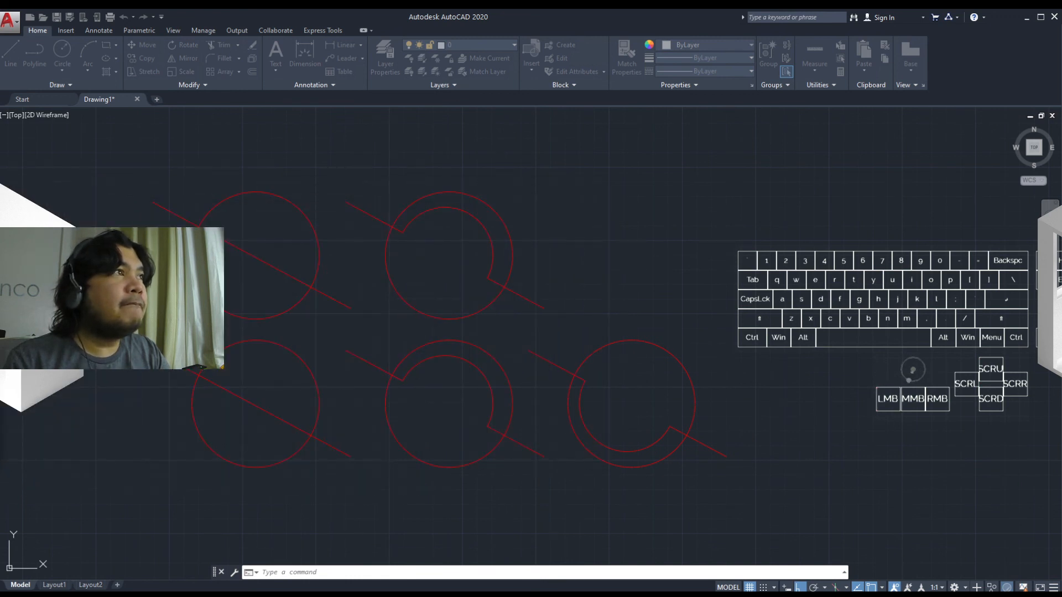
Step: Switch to File Explorer and locate the NullV2.dwg file in the C:\Projects\Primary\import folder
left_click_drag(0, 470, 410, 142)
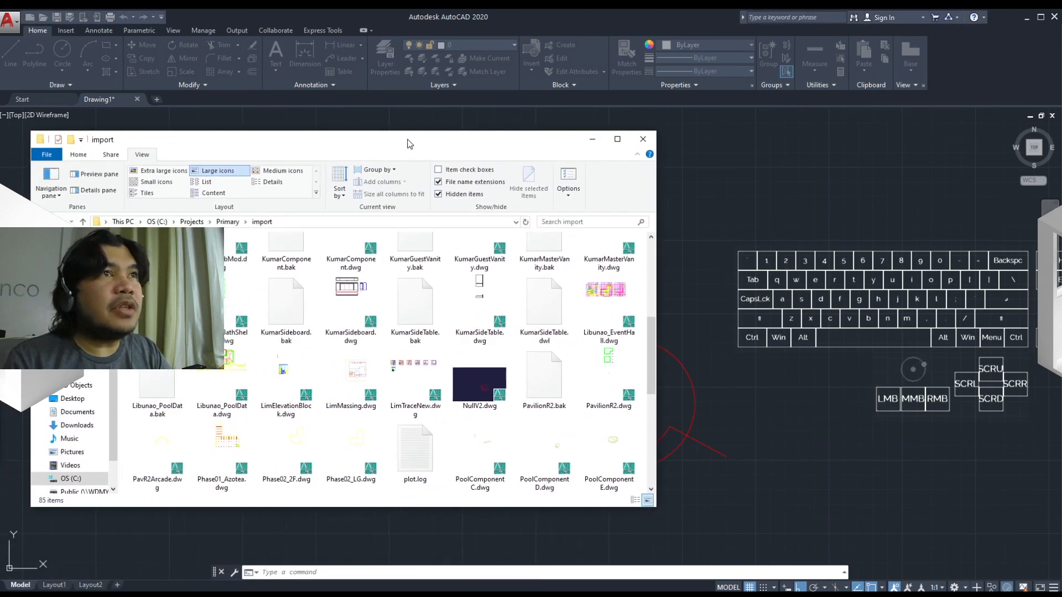
left_click(474, 397)
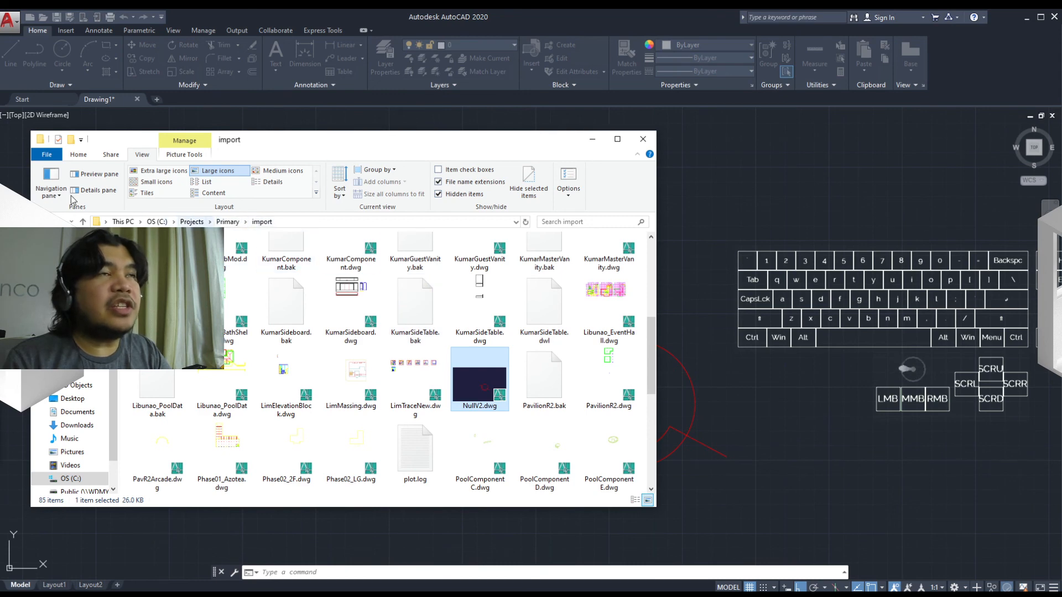
left_click_drag(330, 142, 0, 182)
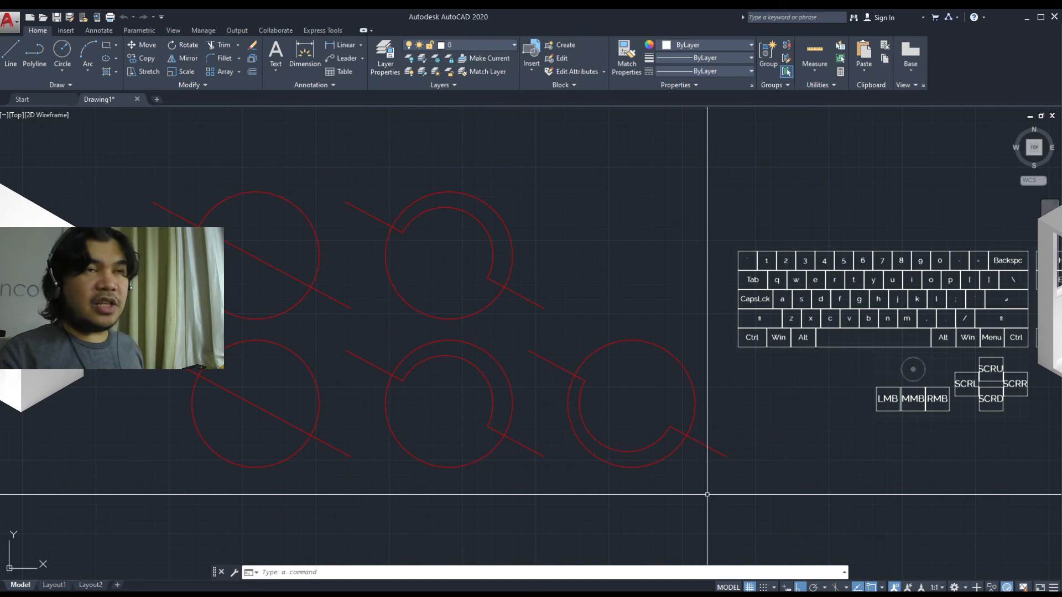
Step: Insert a Null block from the current drawing's blocks, placing it above the existing rows of symbols
type("i")
key("space")
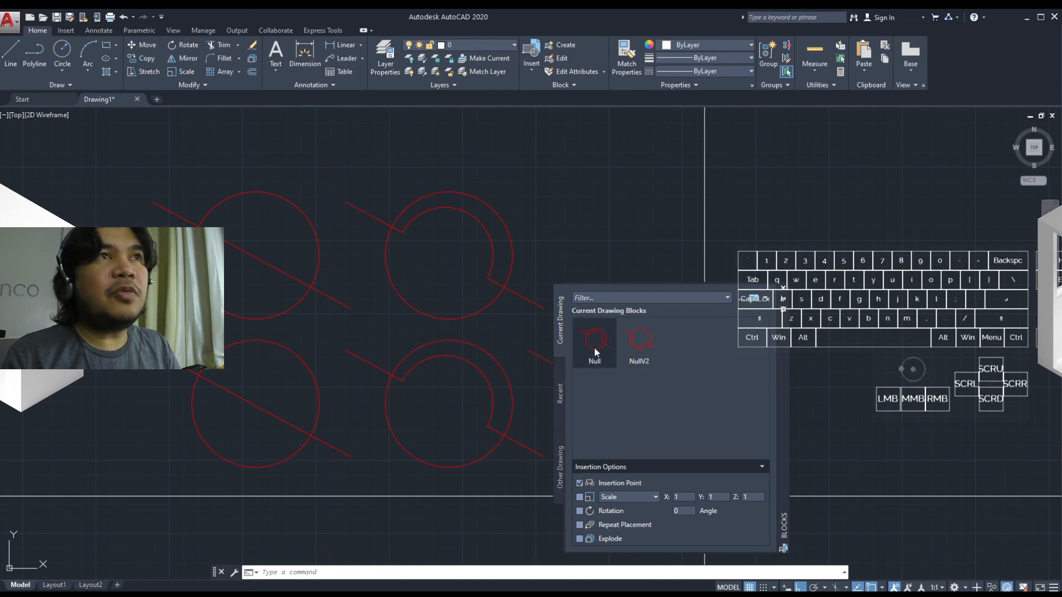
mouse_move(594, 352)
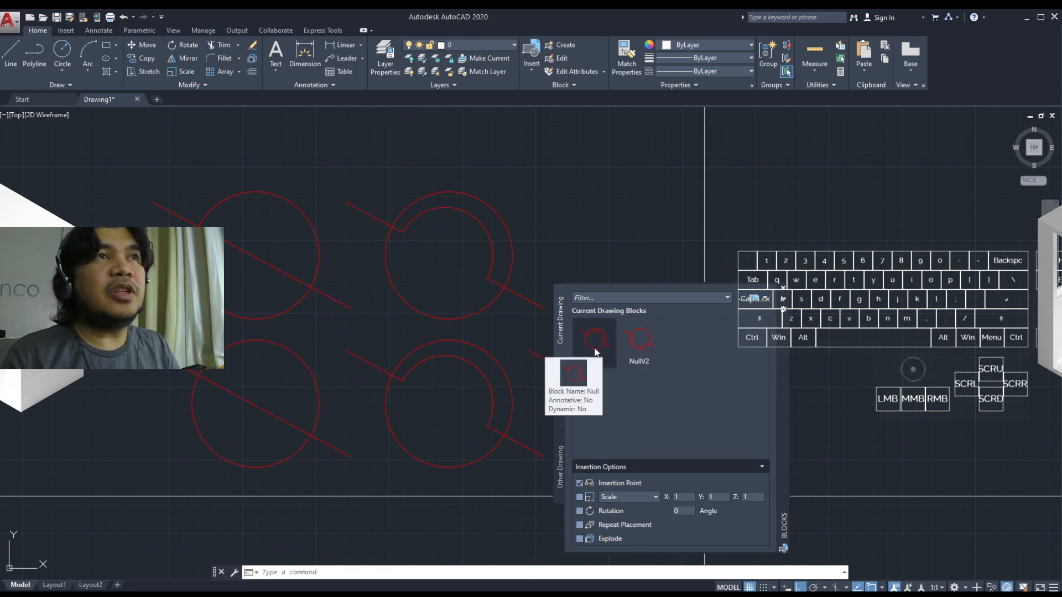
left_click(594, 352)
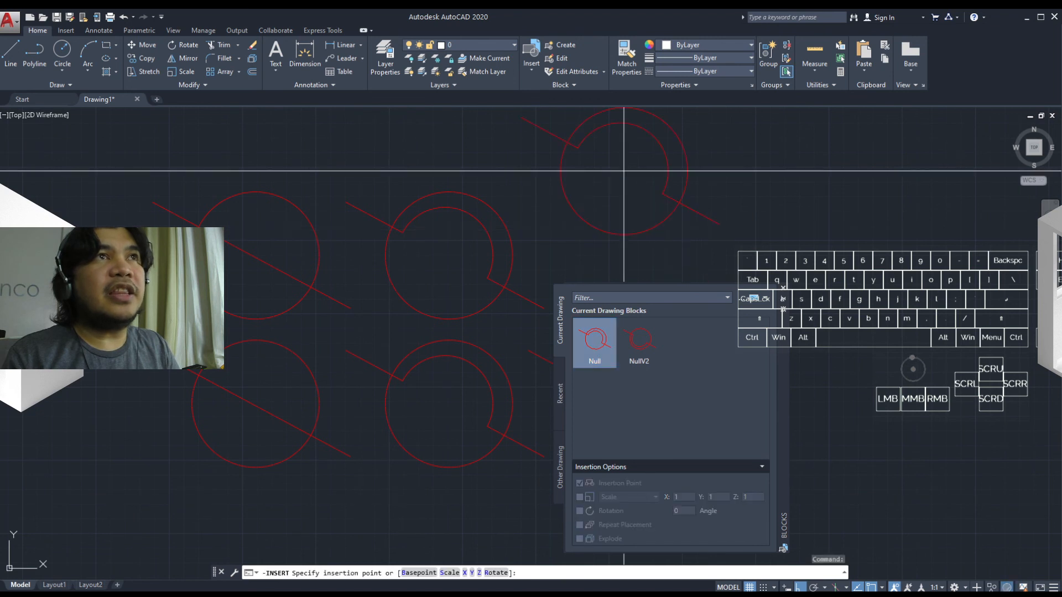
mouse_move(738, 240)
middle_mouse_down()
mouse_move(579, 230)
mouse_move(418, 269)
middle_mouse_up()
scroll(587, 232, "down", 5)
left_click(380, 229)
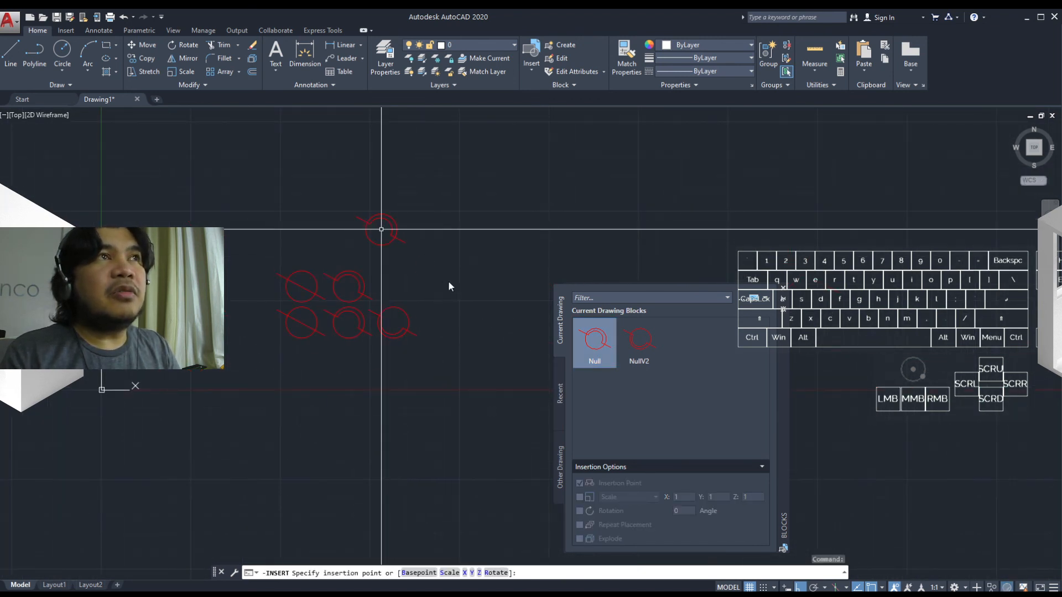
Step: Insert a NullV2 block just below the newly inserted Null block and close the block palette
left_click(641, 342)
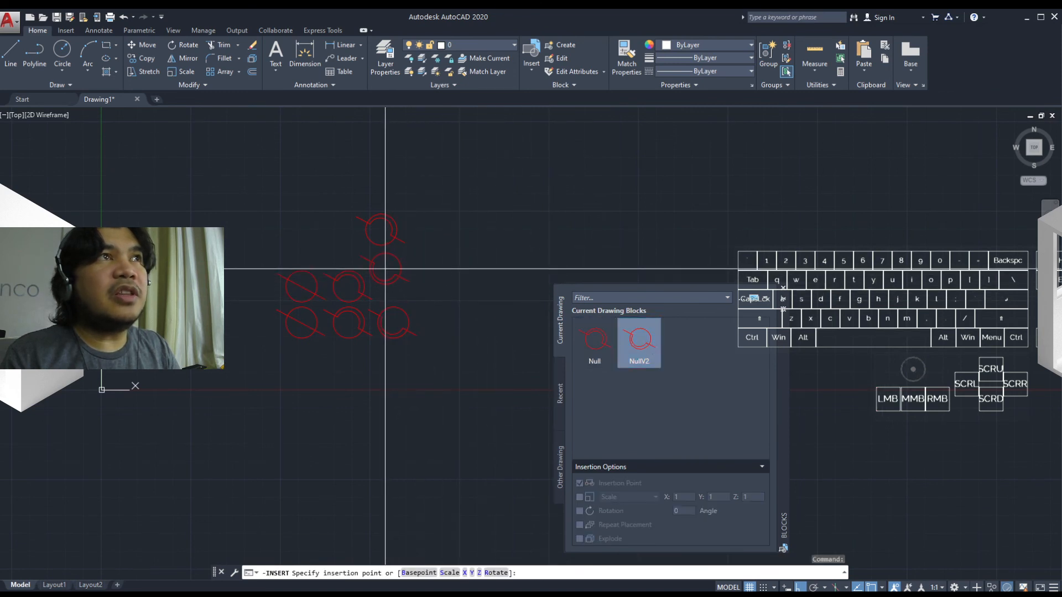
left_click(382, 267)
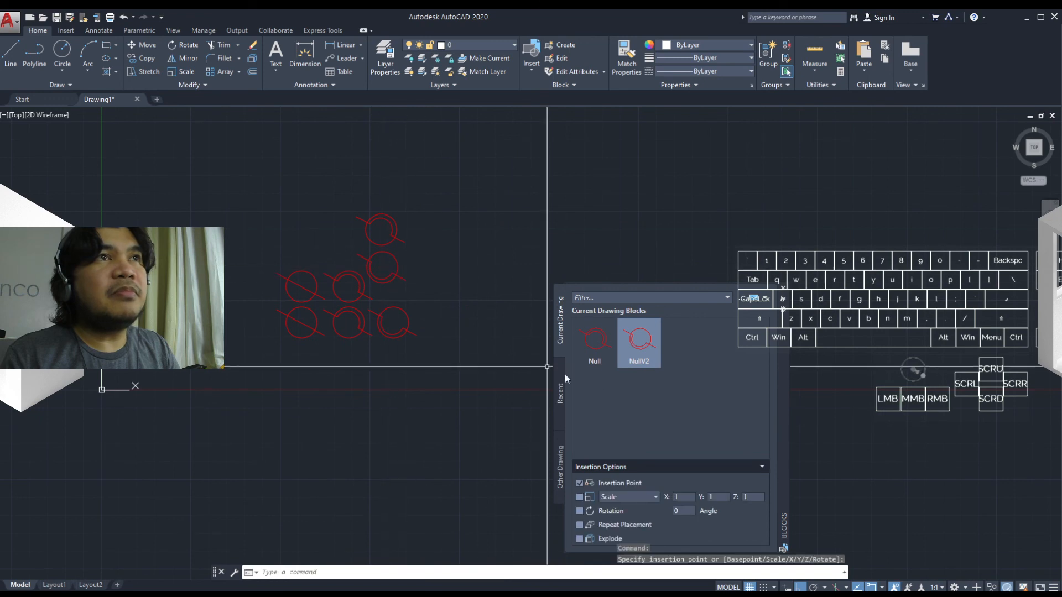
left_click(781, 289)
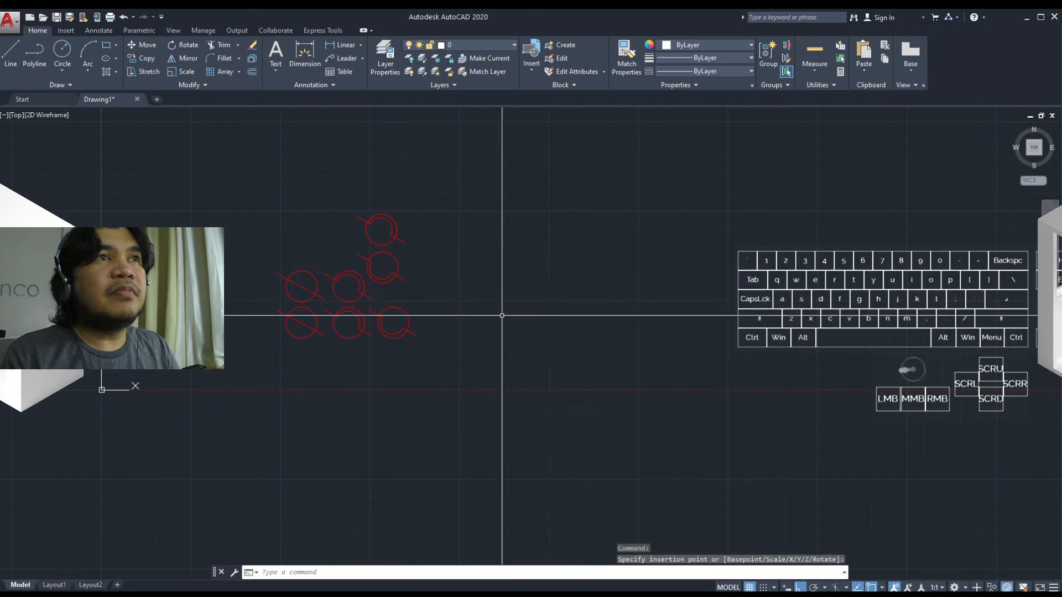
scroll(289, 287, "up", 5)
middle_click_drag(297, 300, 360, 370)
scroll(365, 382, "down", 1)
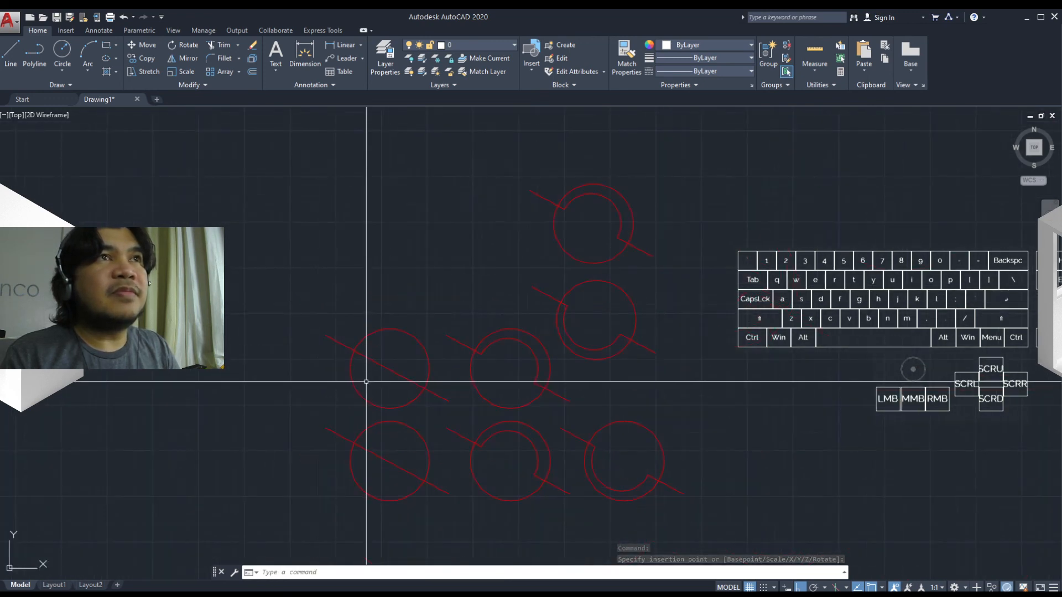
scroll(366, 381, "up", 1)
scroll(366, 382, "down", 1)
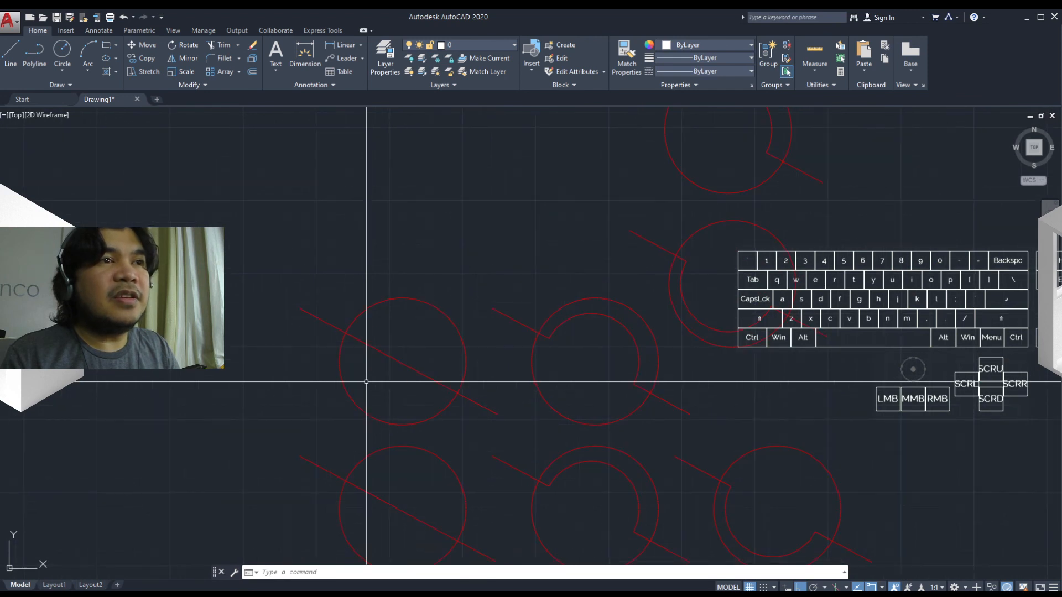
middle_click_drag(366, 382, 381, 372)
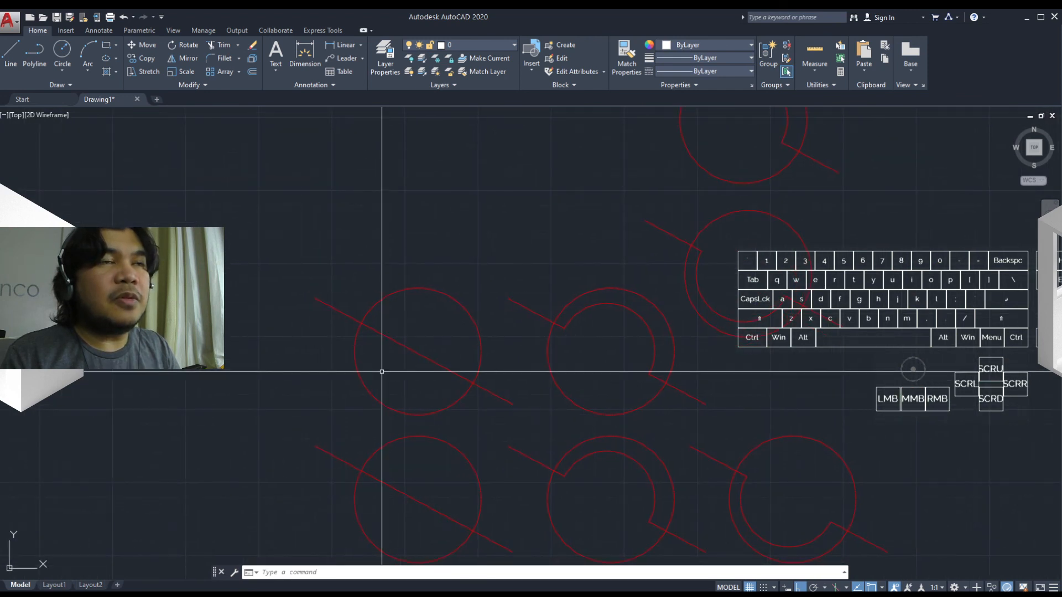